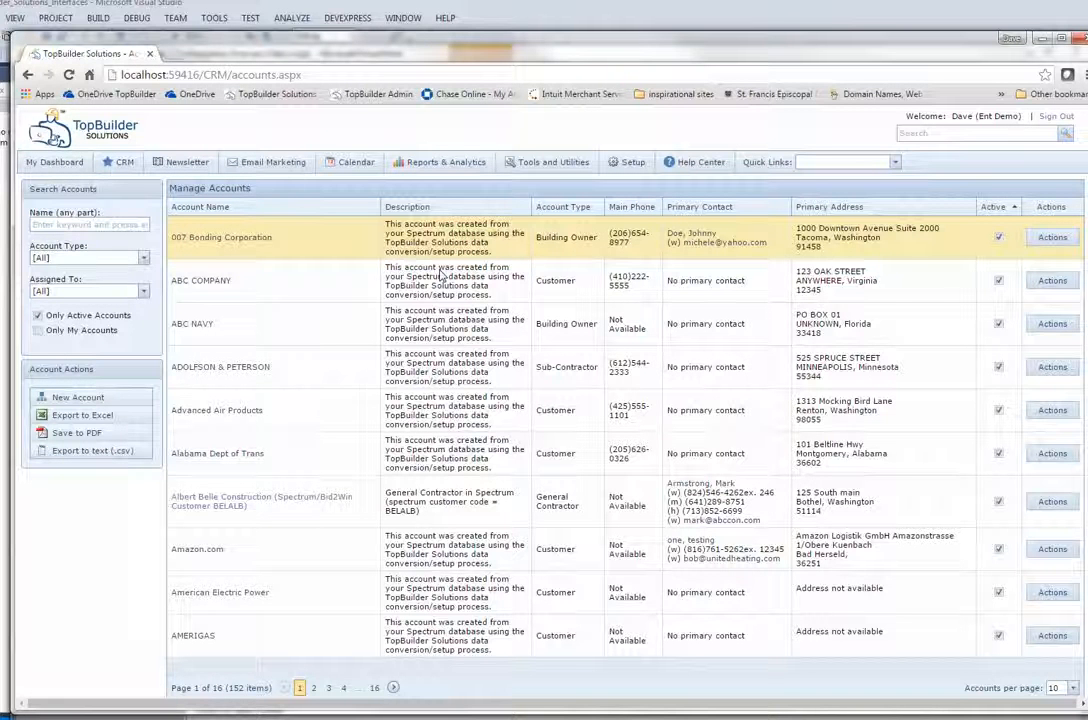
# Open the Albert Belle Construction account from the Manage Accounts list.
pyautogui.click(258, 499)
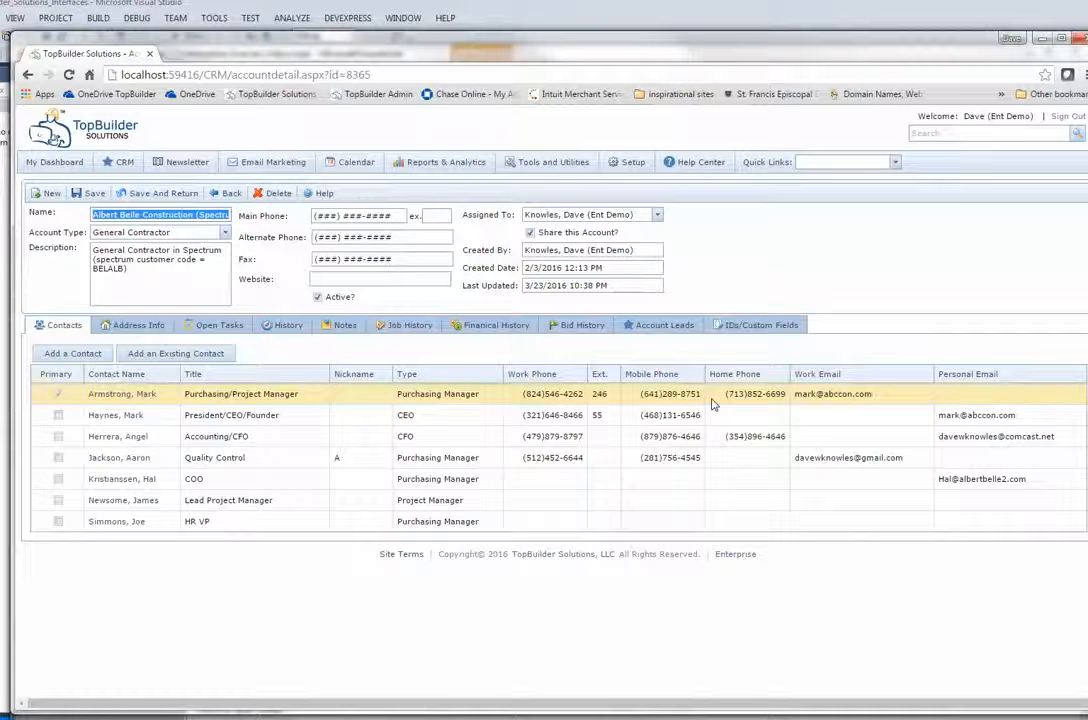
# Review the Albert Belle account's addresses, job history and financial history.
pyautogui.click(113, 325)
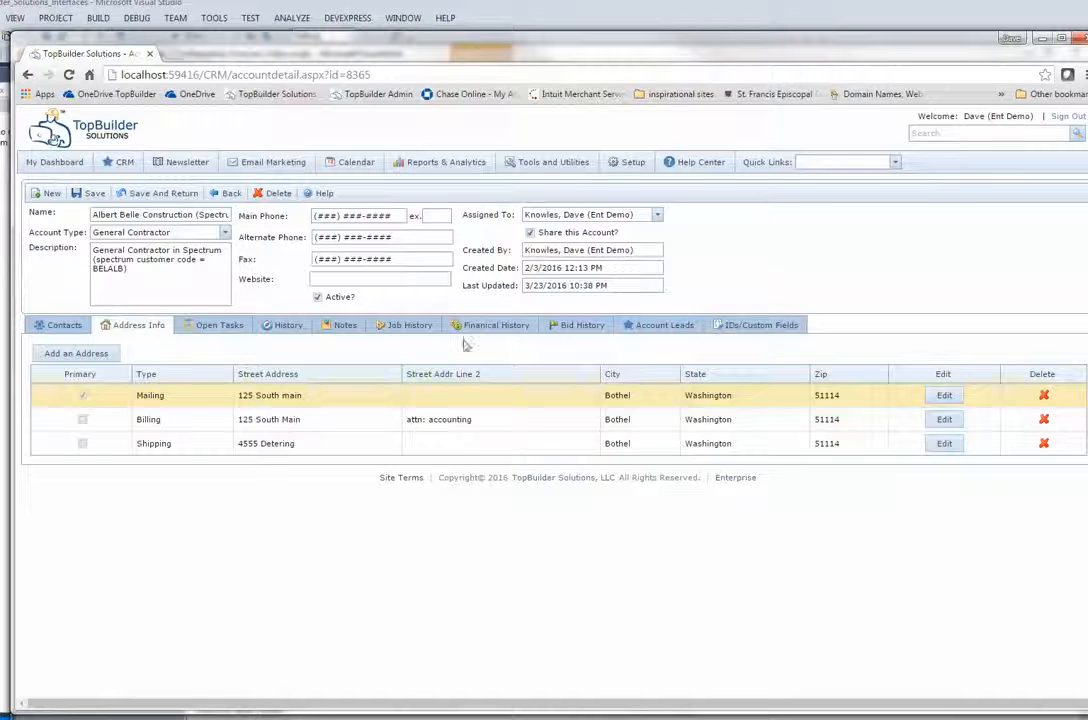
pyautogui.click(423, 330)
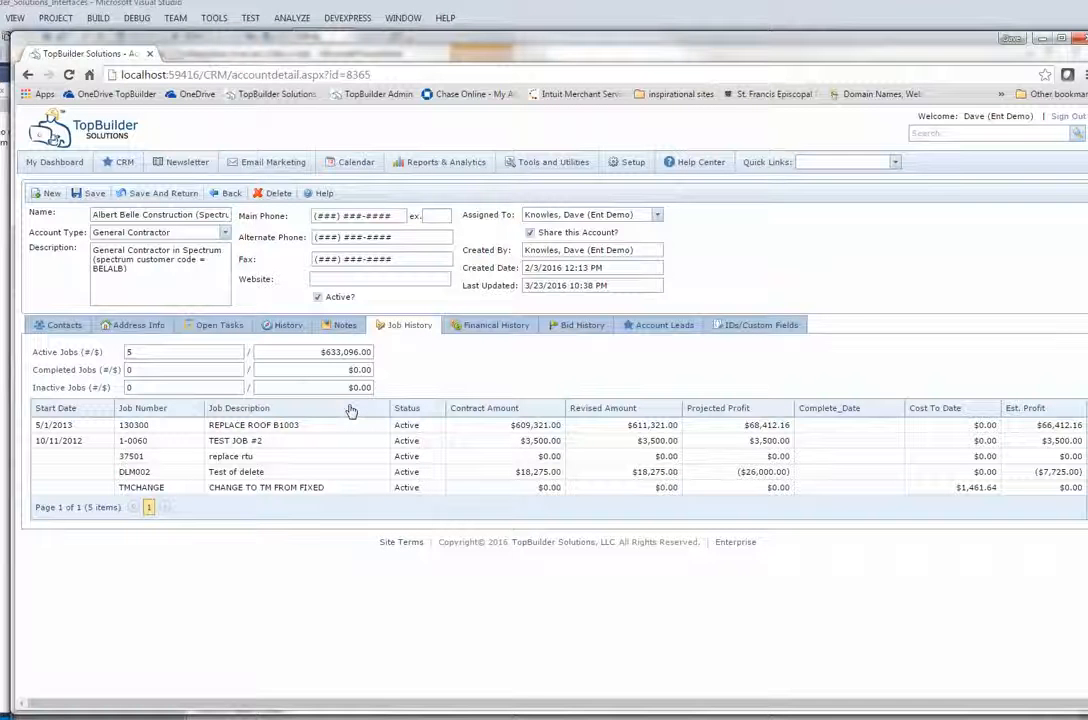
pyautogui.click(479, 334)
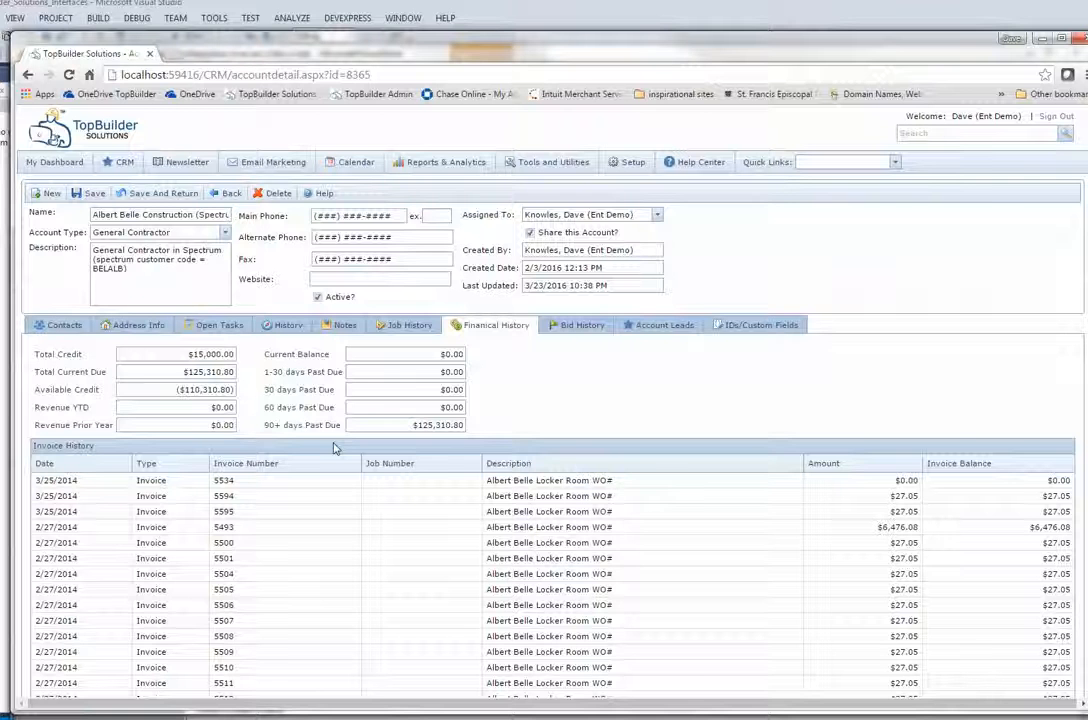
pyautogui.click(405, 326)
pyautogui.click(467, 330)
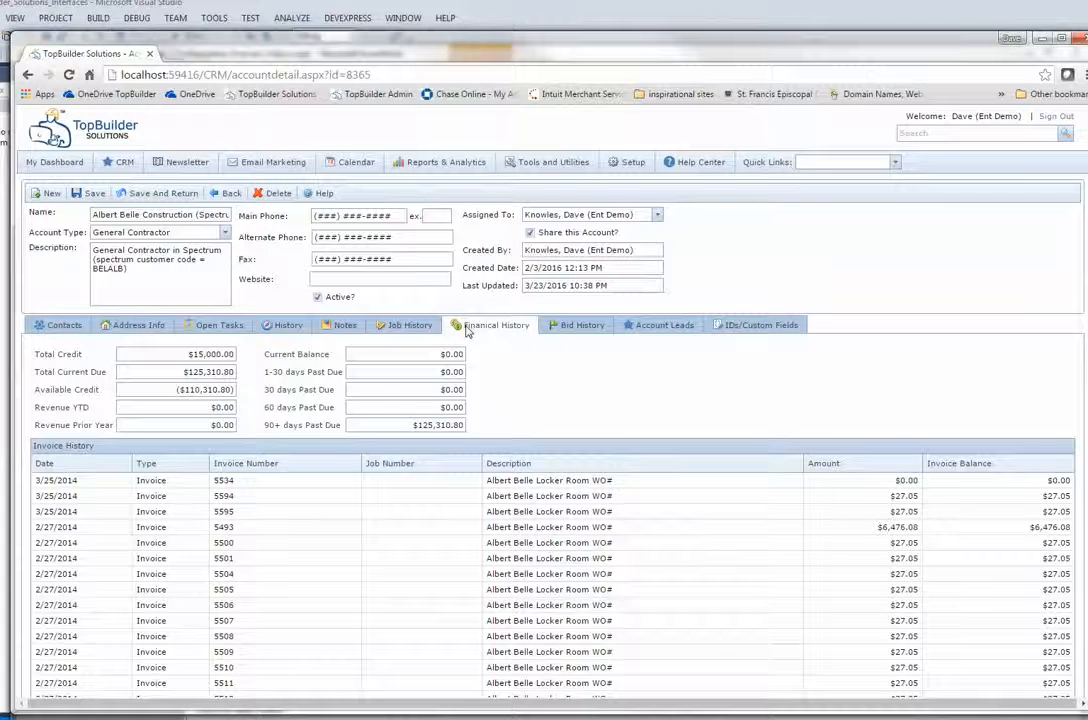
# Check the account's activity history, notes and contacts, then start a new account from Quick Links.
pyautogui.click(270, 330)
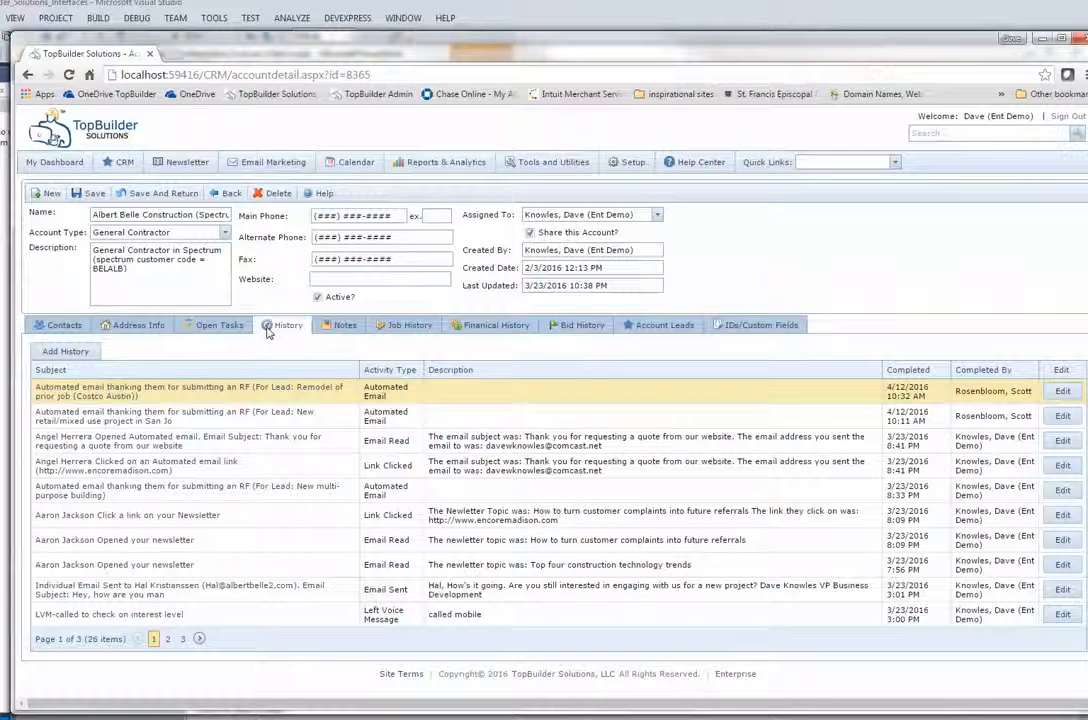
pyautogui.click(340, 325)
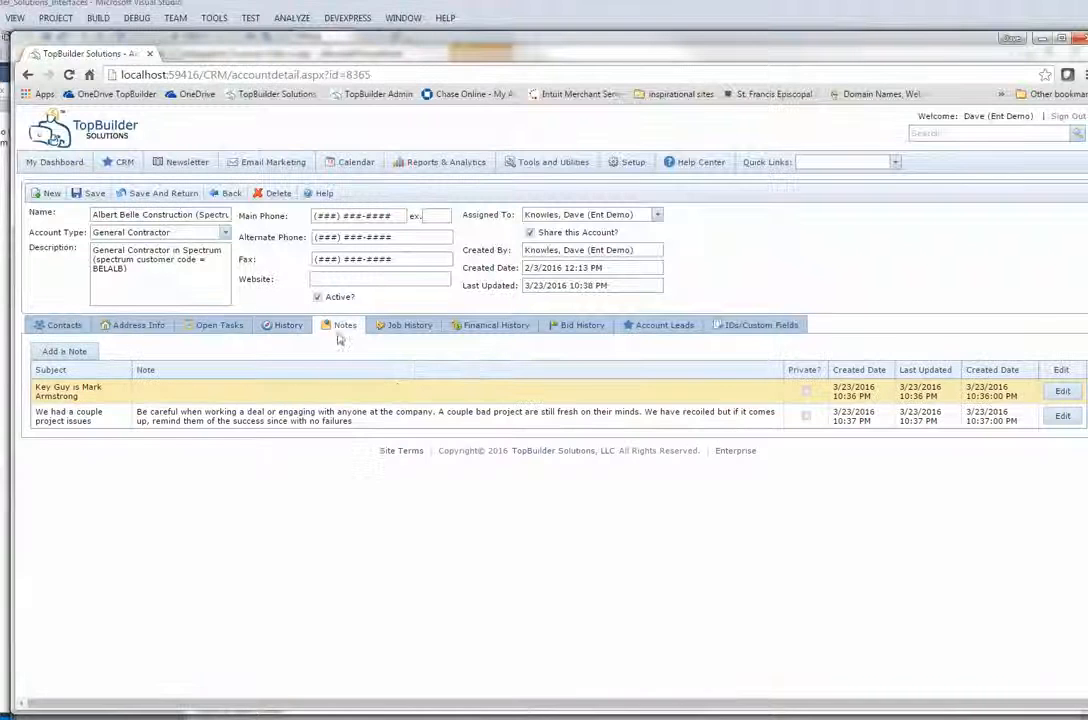
pyautogui.click(66, 326)
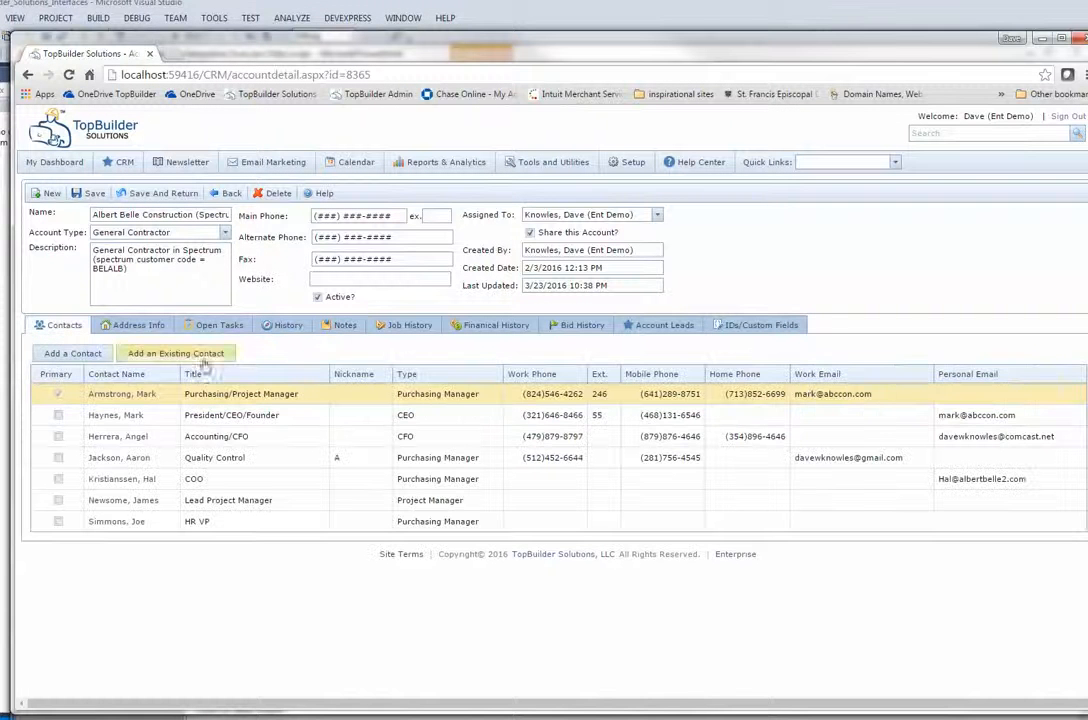
pyautogui.click(456, 330)
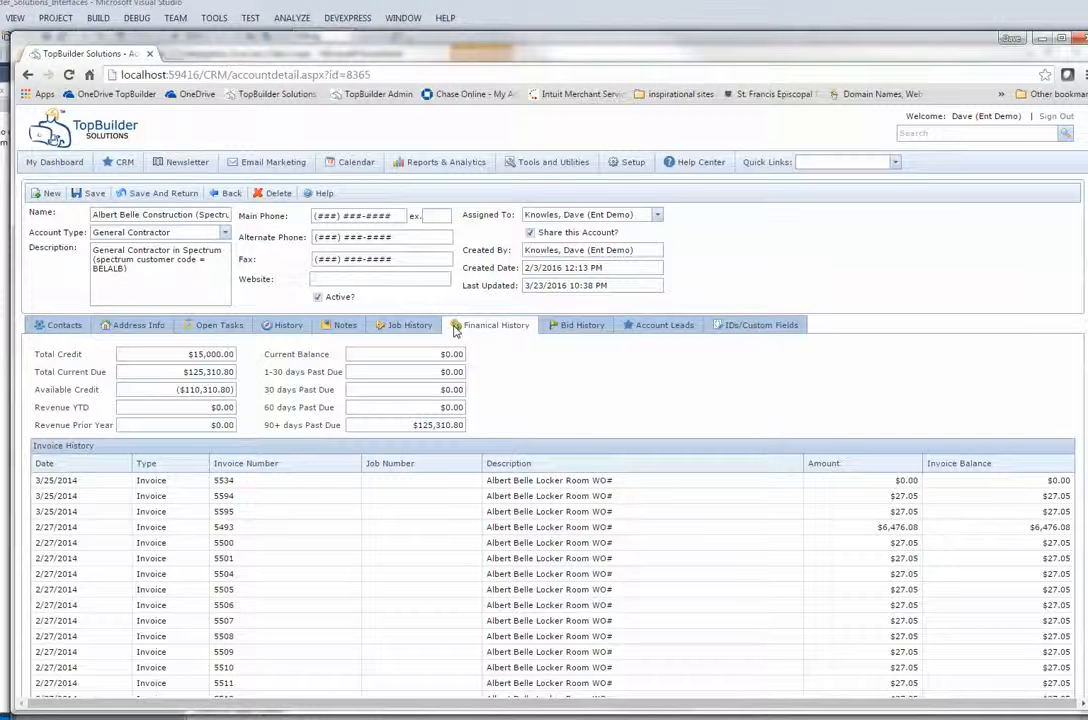
pyautogui.click(895, 162)
pyautogui.click(856, 189)
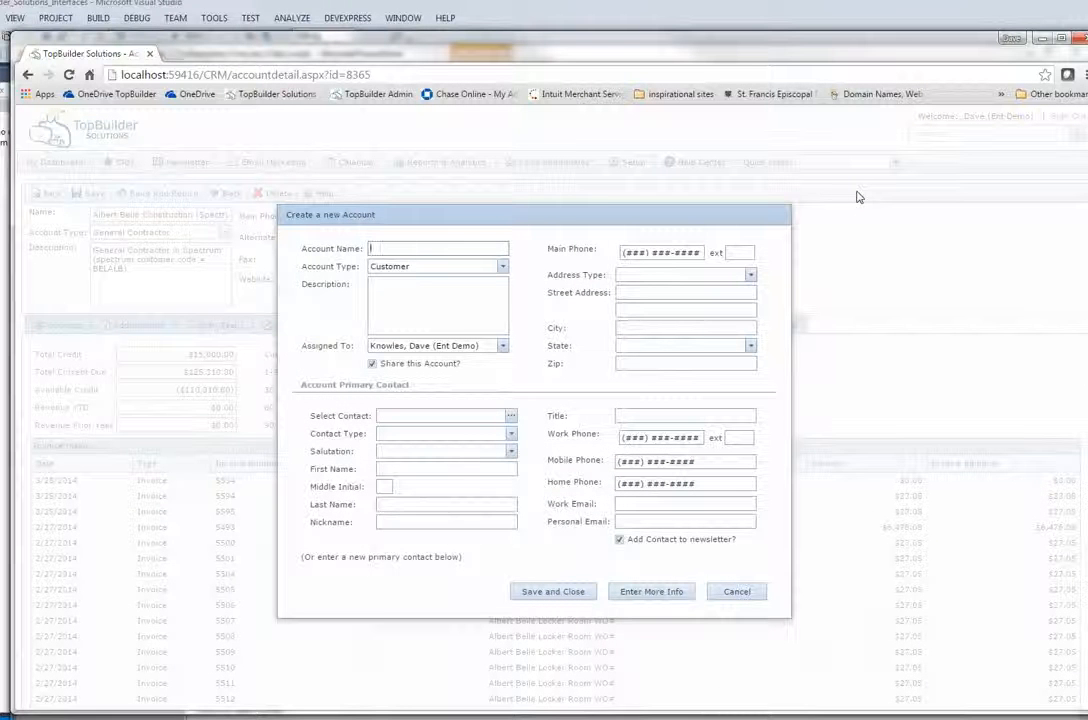
# Name the account NEW DEMO, make it a General Contractor, and describe it as 'this is a new demo'.
pyautogui.write('NEW DEMO')
pyautogui.click(509, 272)
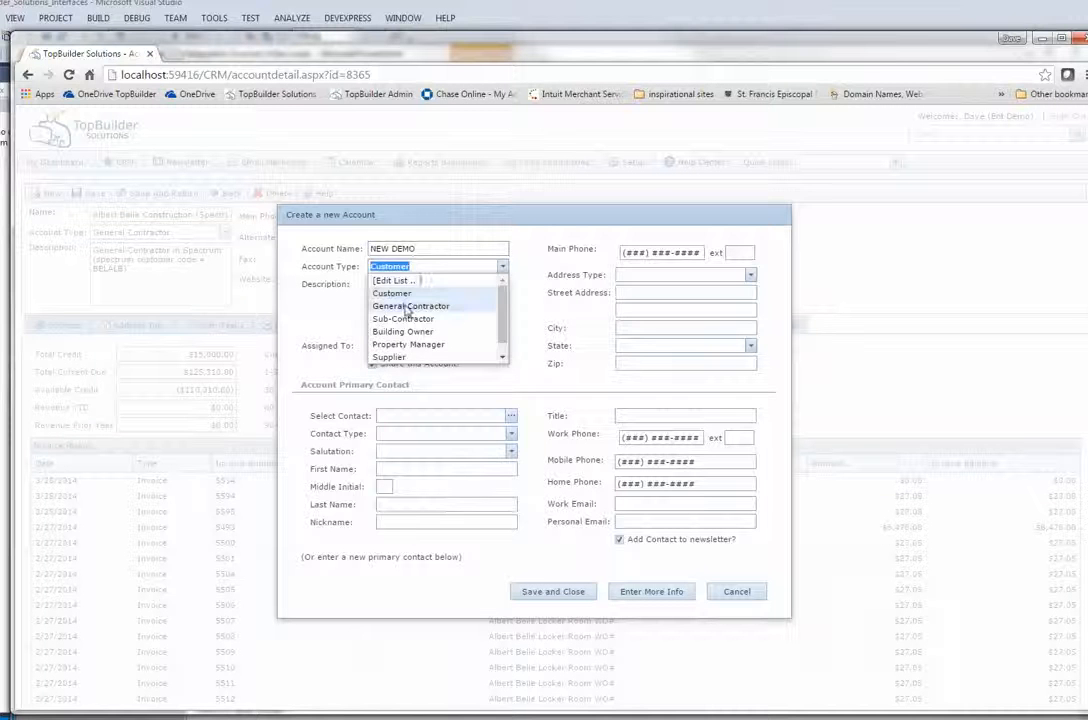
pyautogui.click(405, 303)
pyautogui.click(402, 312)
pyautogui.write('this is a new')
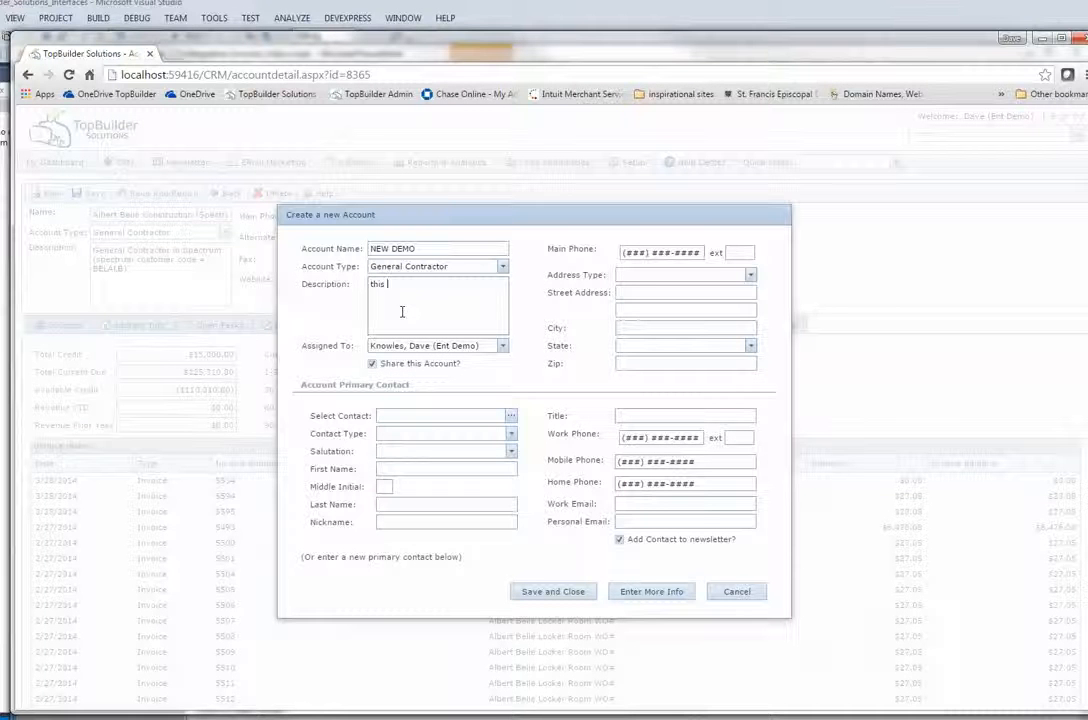
pyautogui.write(' demo')
# Enter the primary contact's first and last name, work phone and work e-mail.
pyautogui.click(425, 469)
pyautogui.press('Tab')
pyautogui.press('Tab')
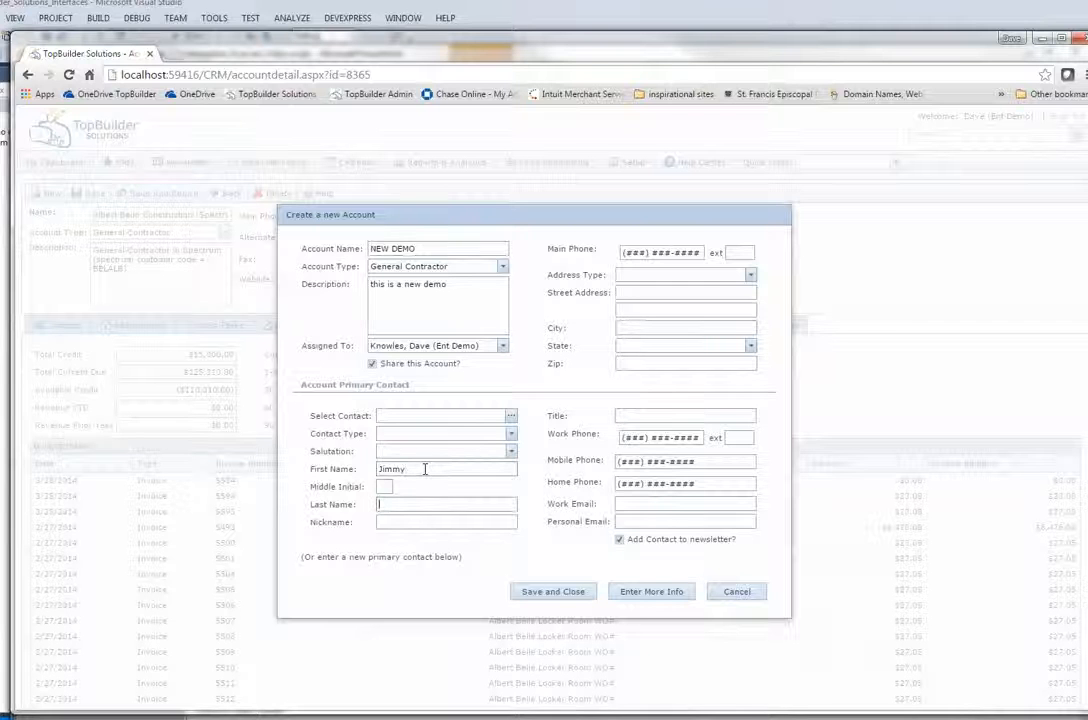
pyautogui.click(630, 437)
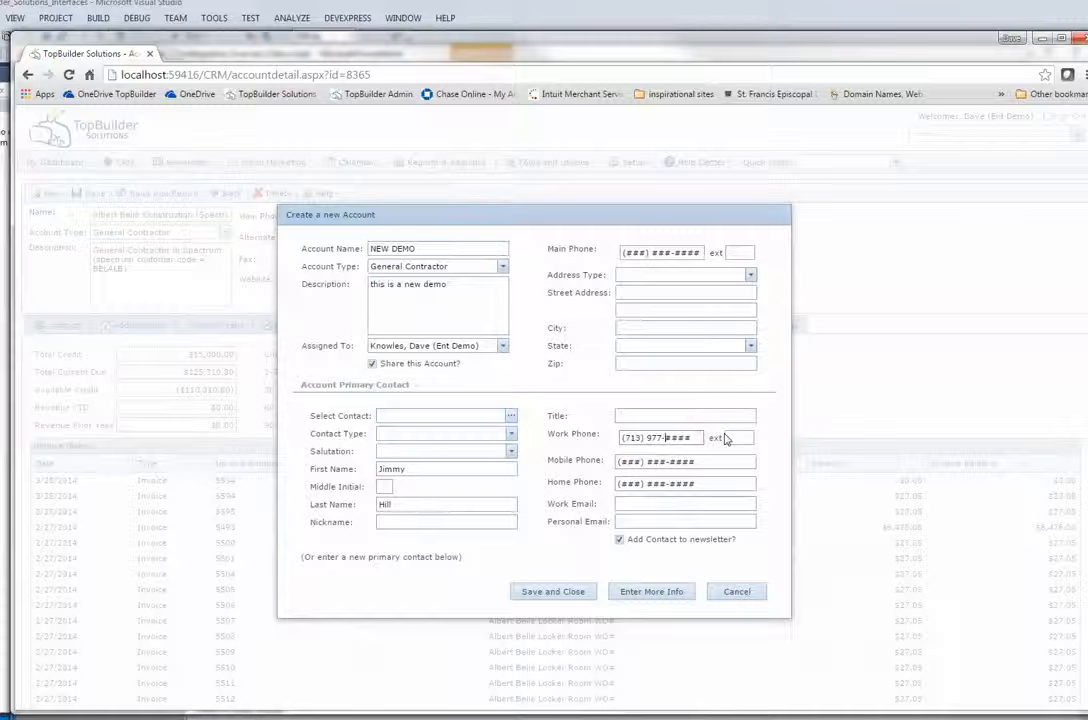
pyautogui.press('Tab')
pyautogui.press('Tab')
pyautogui.press('Tab')
pyautogui.press('Tab')
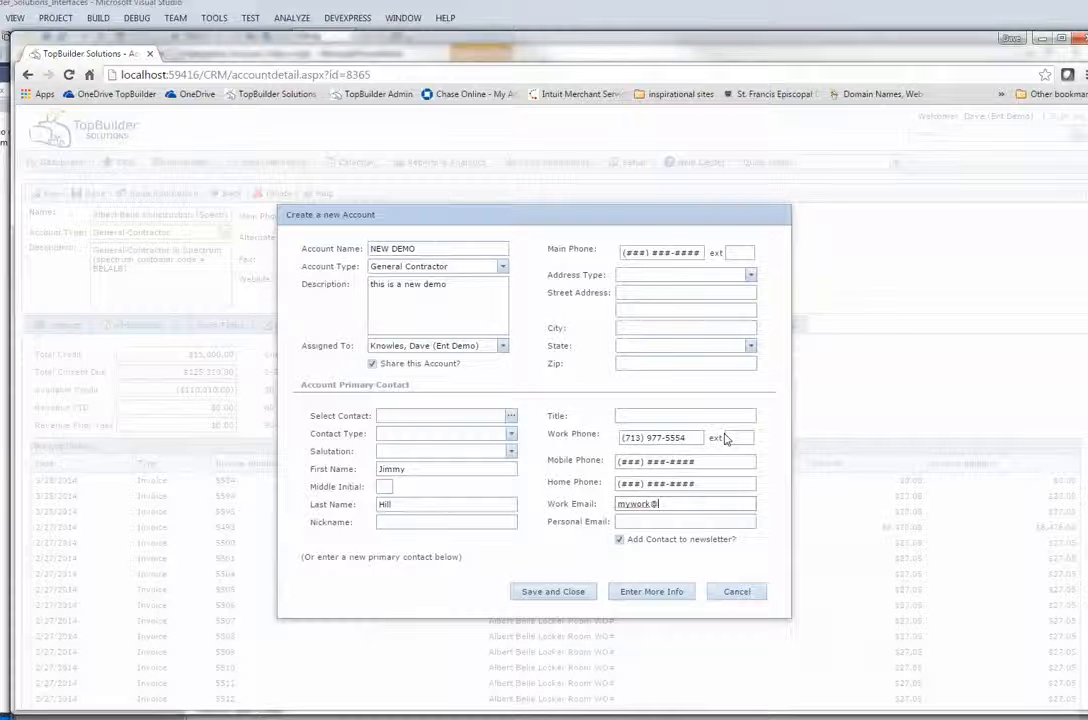
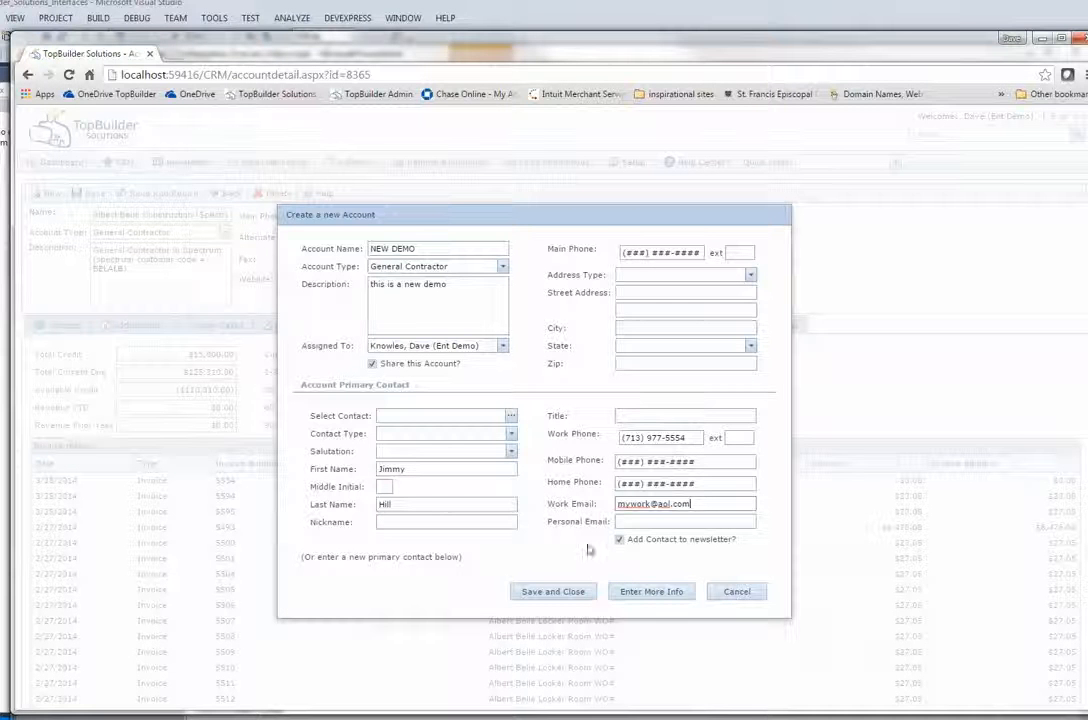
# Set the contact type to Purchasing Manager and create the account with Enter More Info.
pyautogui.click(631, 593)
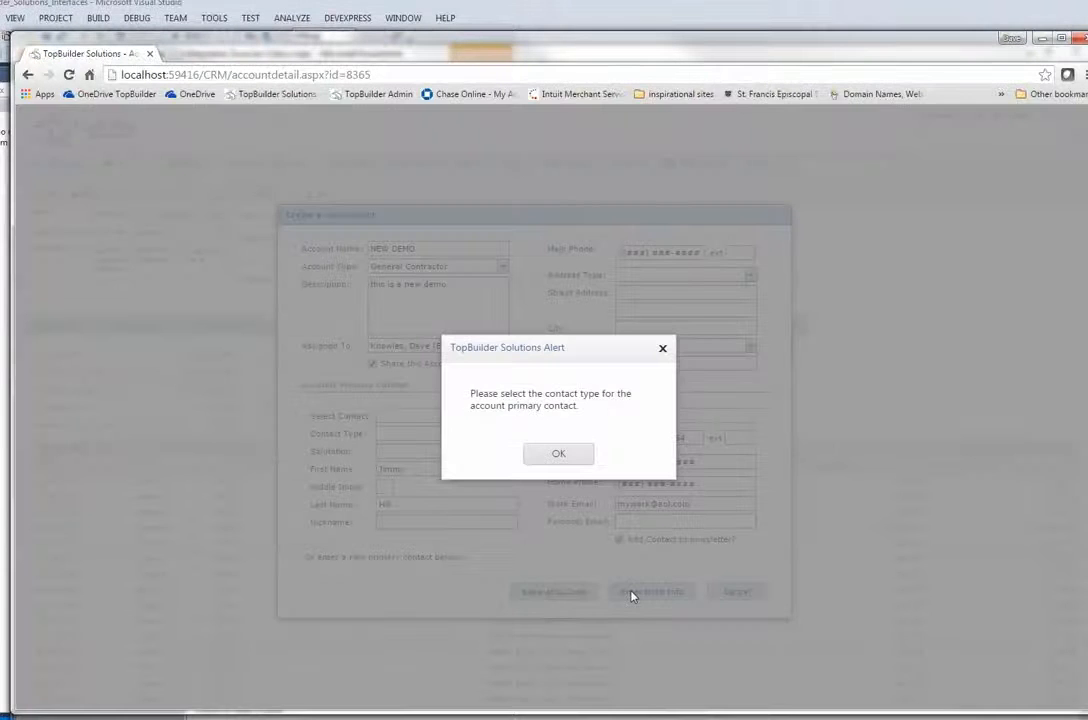
pyautogui.click(571, 458)
pyautogui.click(510, 433)
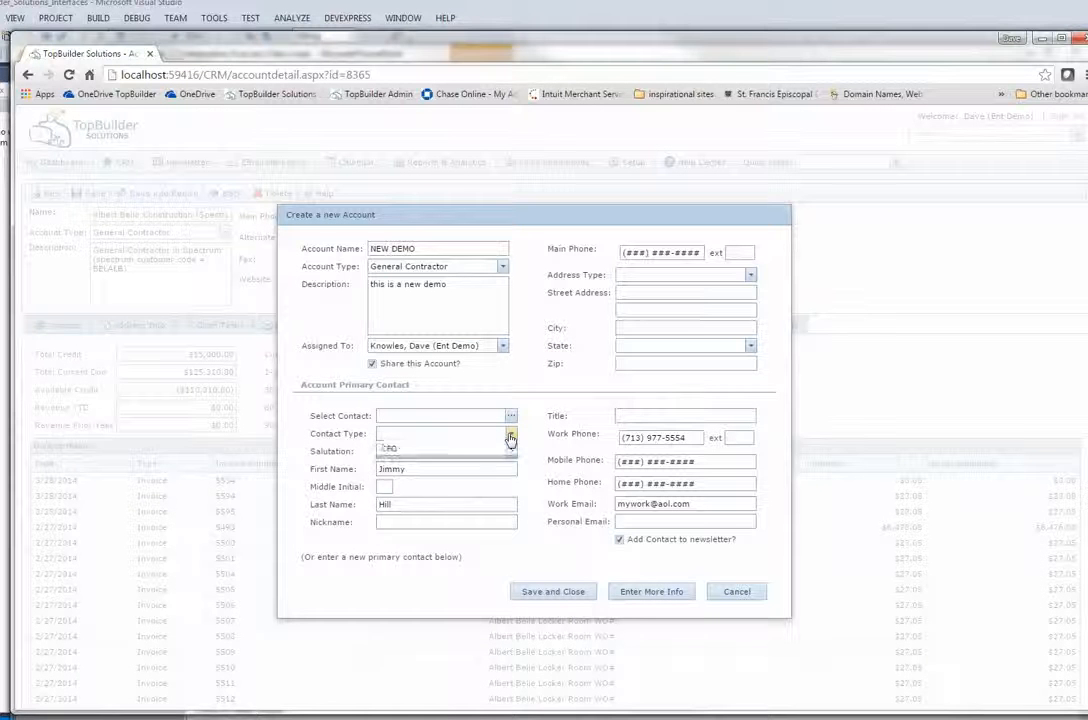
pyautogui.click(425, 473)
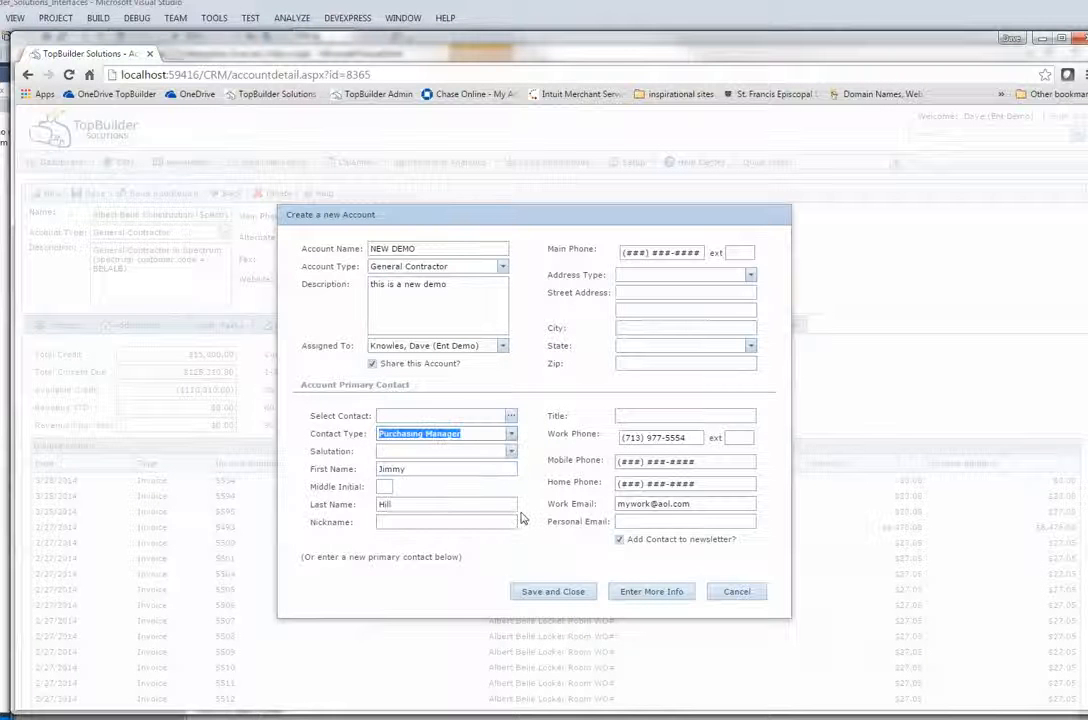
pyautogui.click(646, 595)
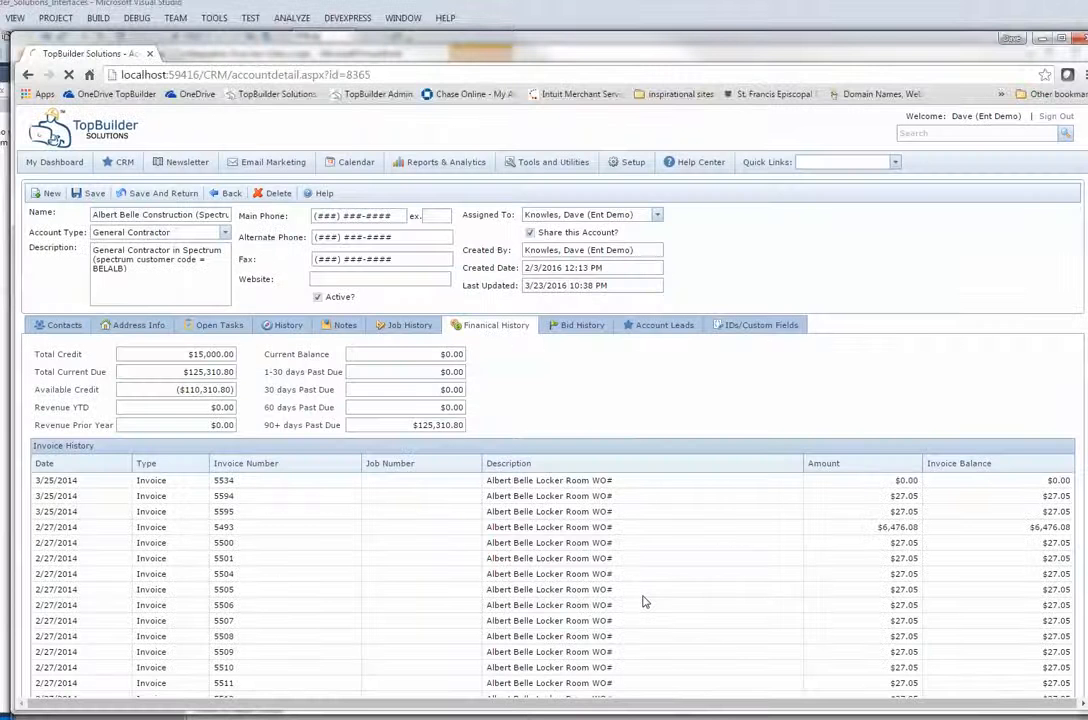
# Save NEWDEMO1 as the Spectrum Customer Code under IDs/Custom Fields, then start a new lead.
pyautogui.click(745, 325)
pyautogui.click(179, 387)
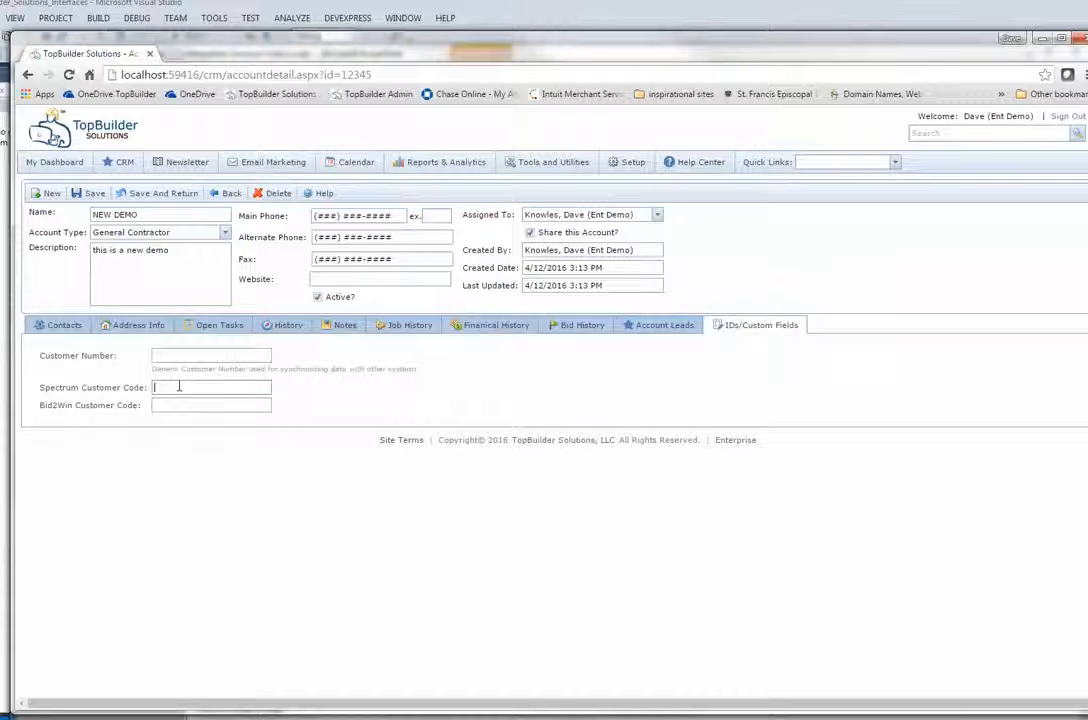
pyautogui.write('NEWDEMO1')
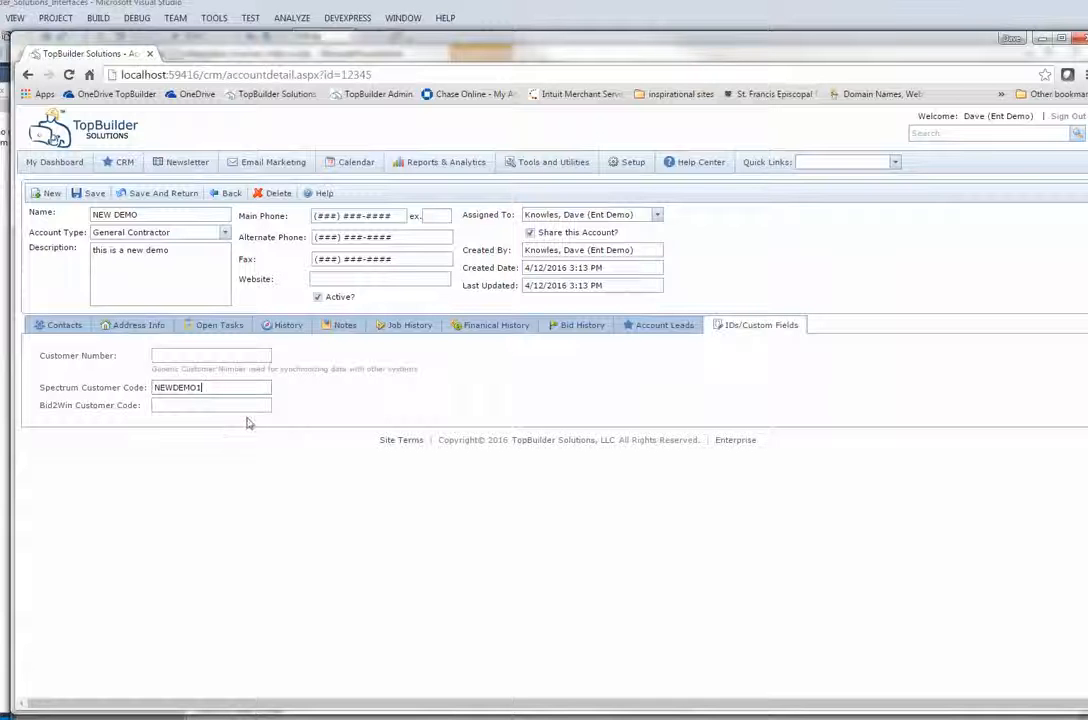
pyautogui.click(88, 195)
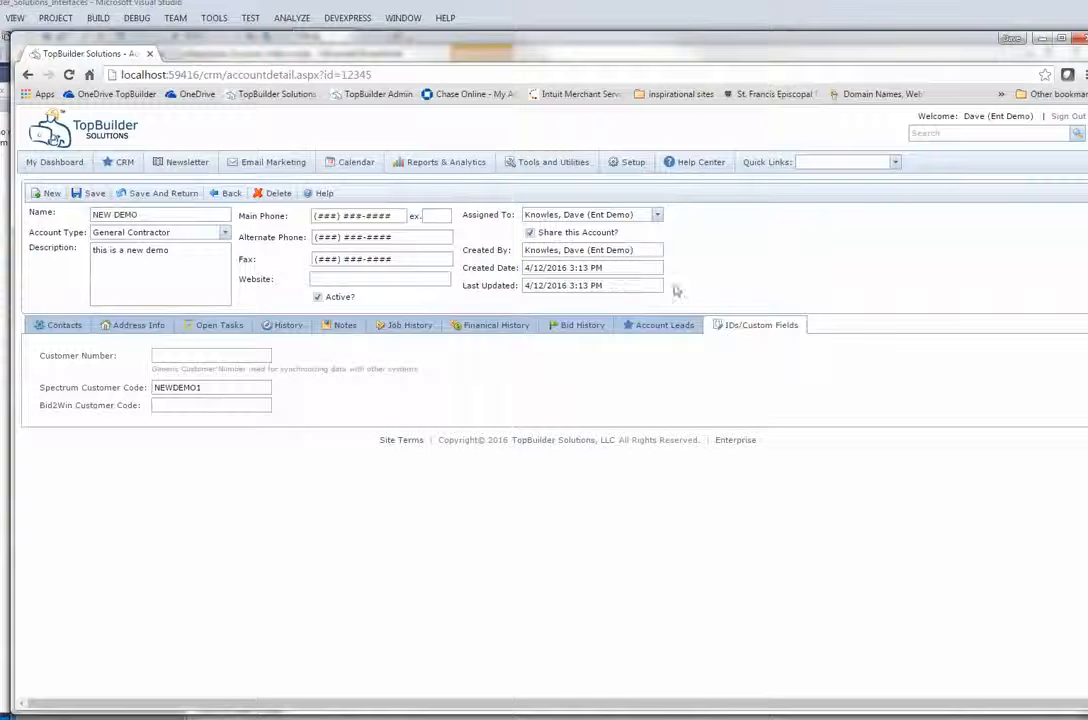
pyautogui.click(895, 162)
pyautogui.click(870, 177)
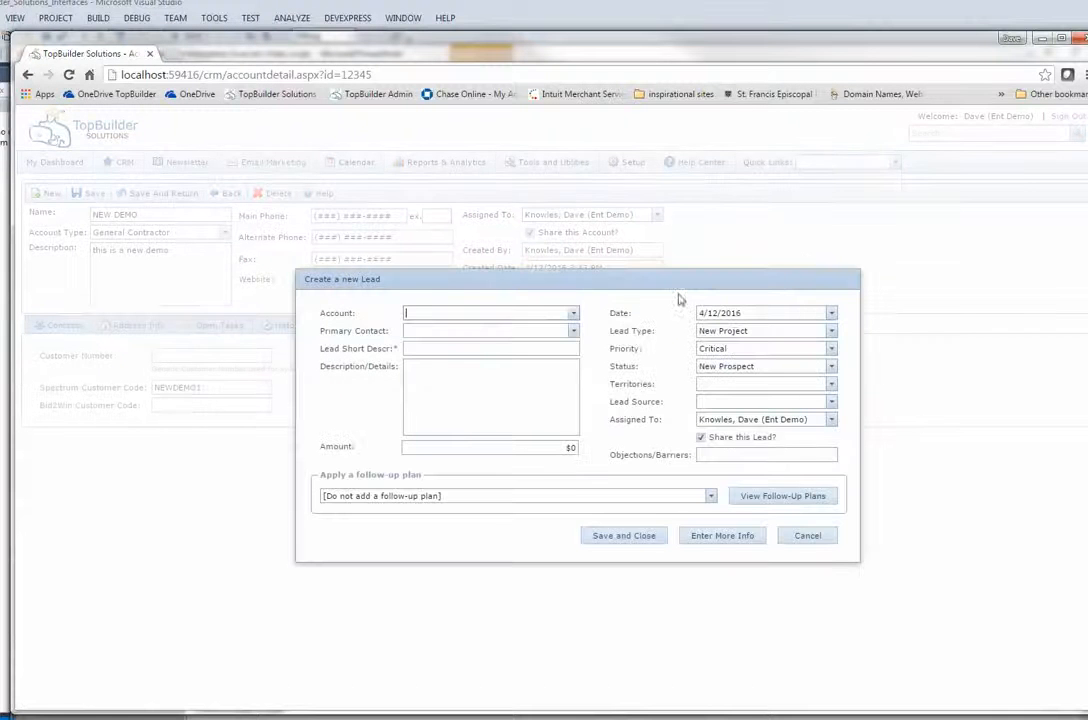
# Link the lead to NEW DEMO, titled 'This is a new job to test the interface', with description details.
pyautogui.click(574, 315)
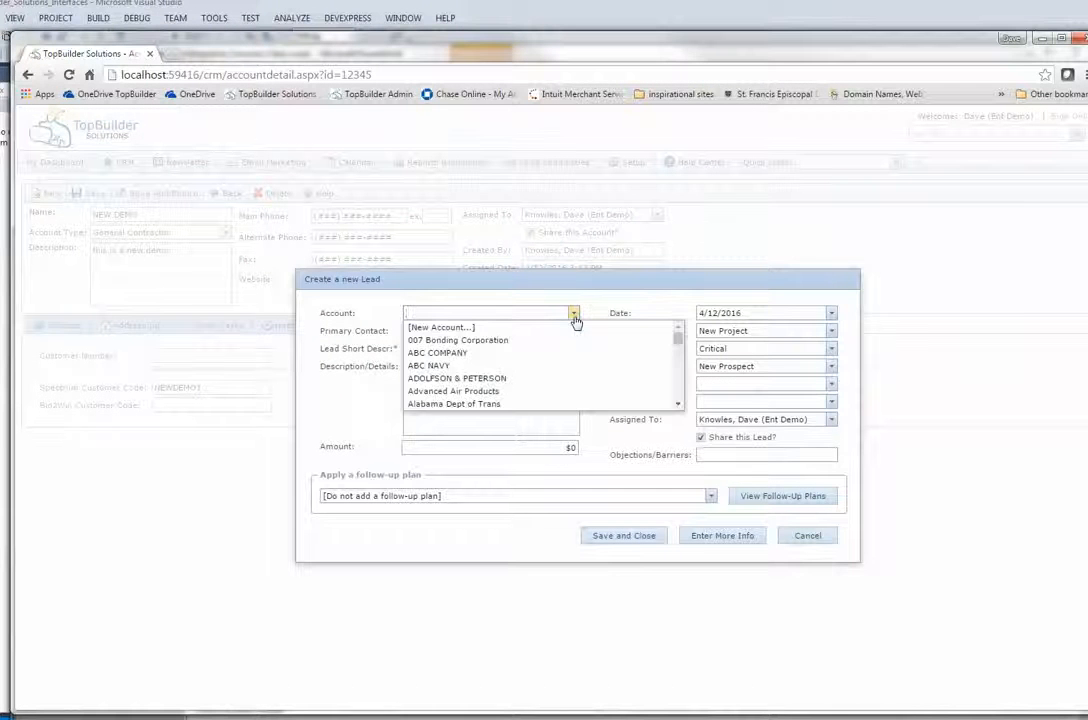
pyautogui.write('new')
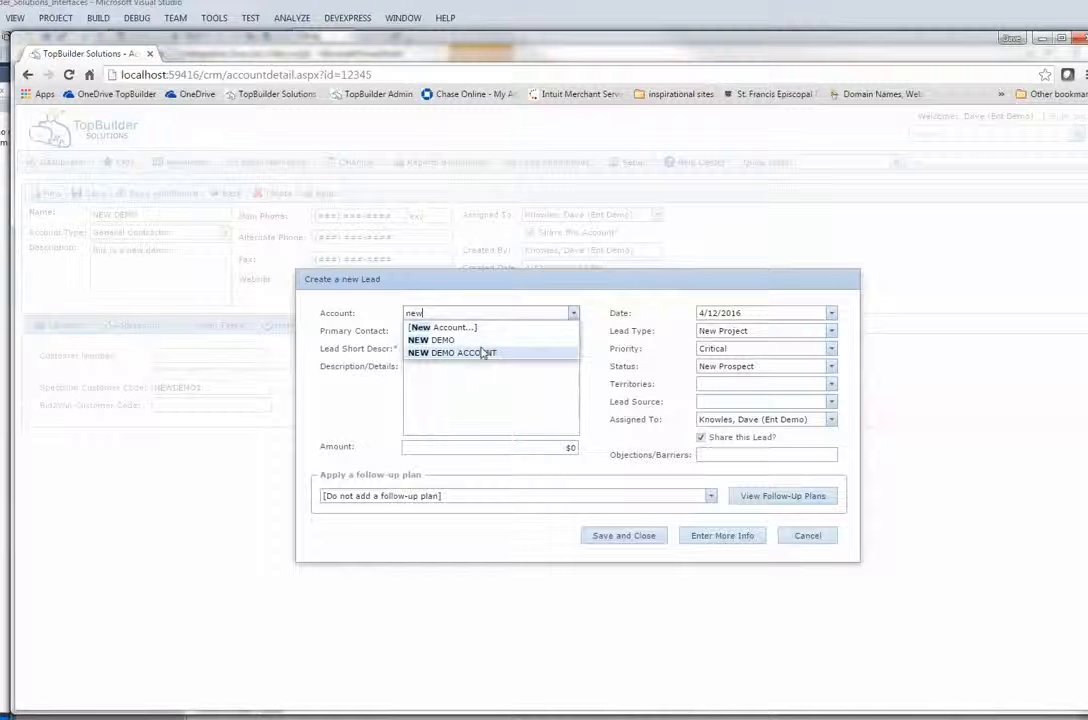
pyautogui.click(478, 341)
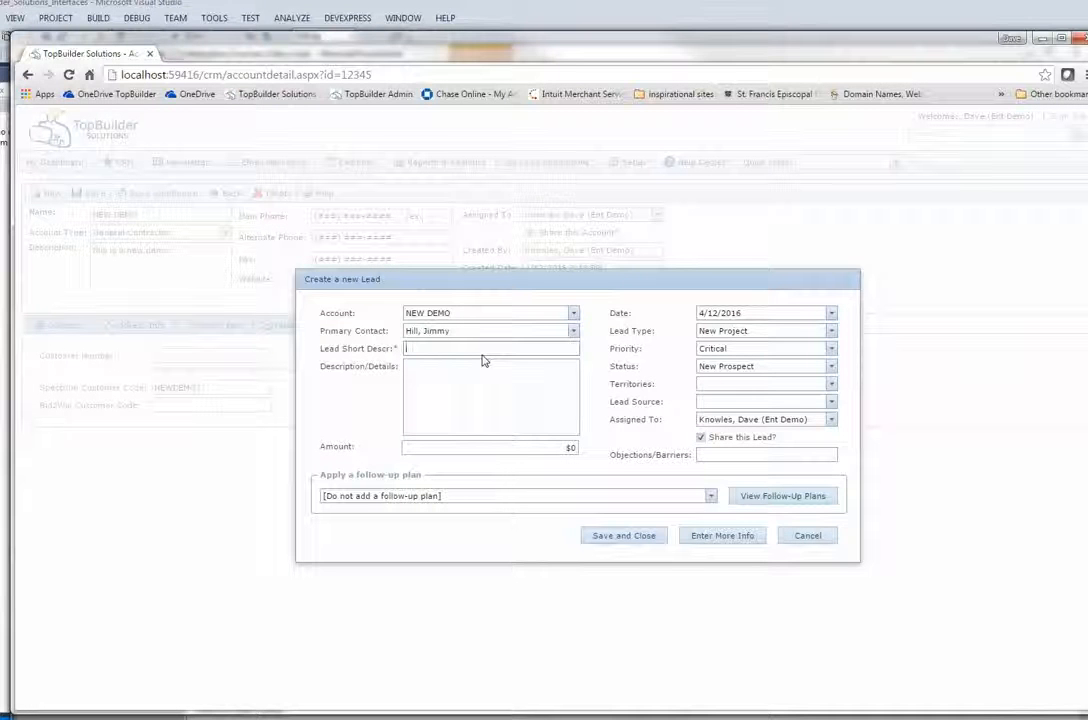
pyautogui.write('This is a new job to test the interfa')
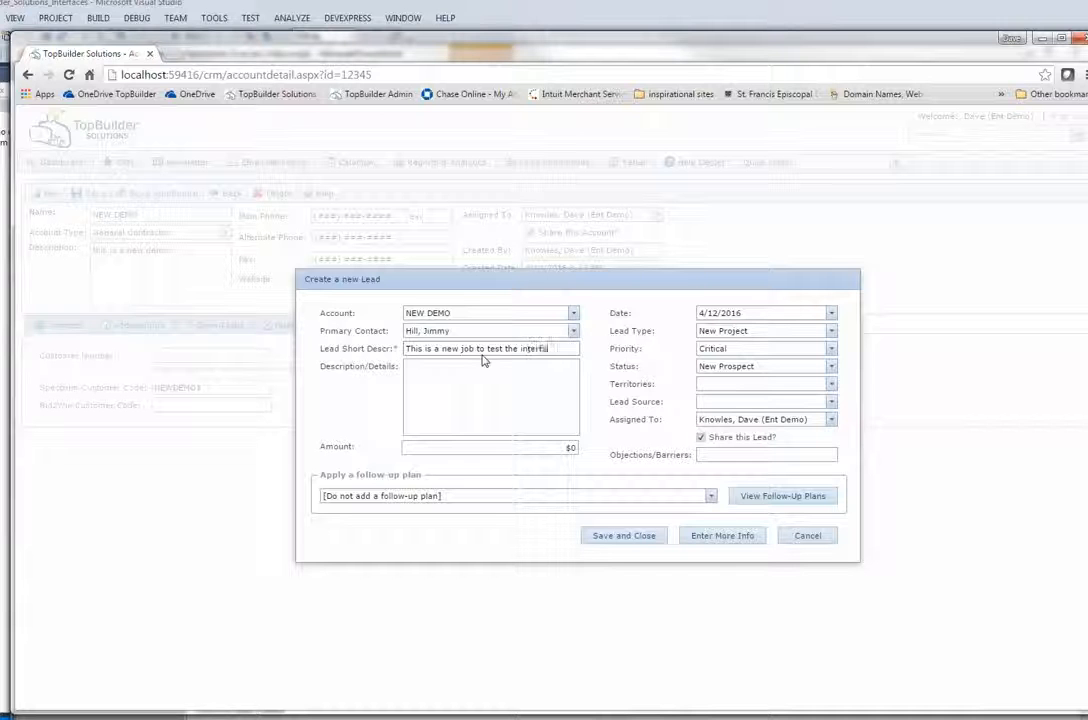
pyautogui.write('ce')
pyautogui.press('Tab')
pyautogui.write('this ar')
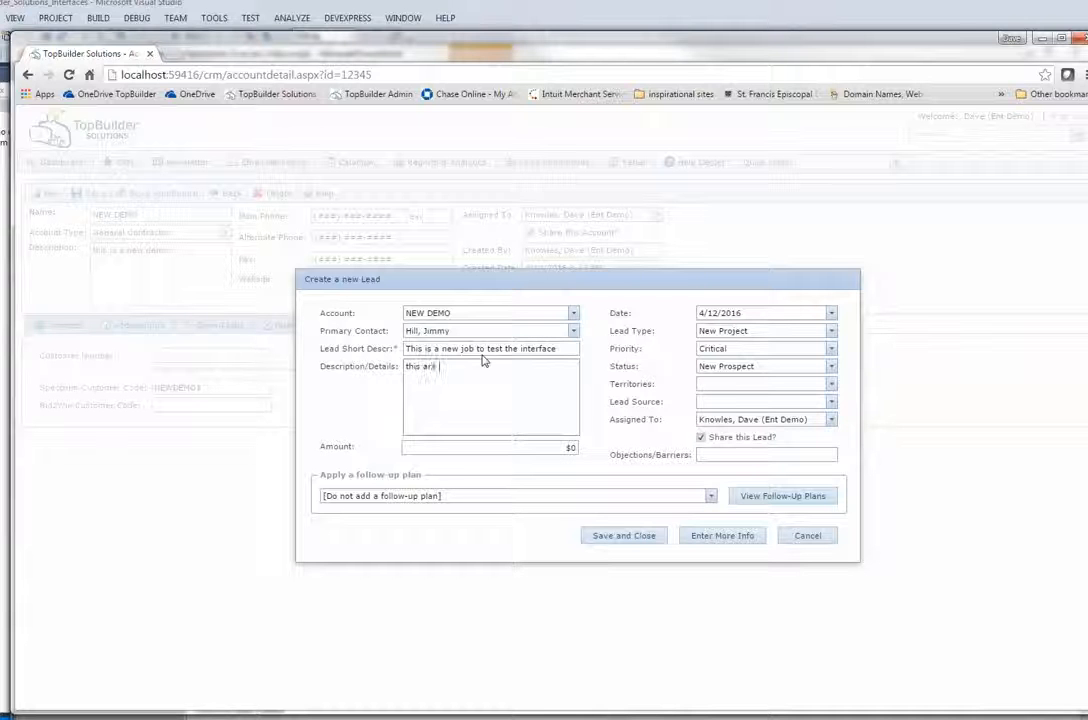
pyautogui.press('BackSpace')
pyautogui.press('BackSpace')
pyautogui.press('BackSpace')
pyautogui.write('are the details')
# Set lead source to Website/Internet, keep New Prospect status, fill in the amount, and save.
pyautogui.click(831, 403)
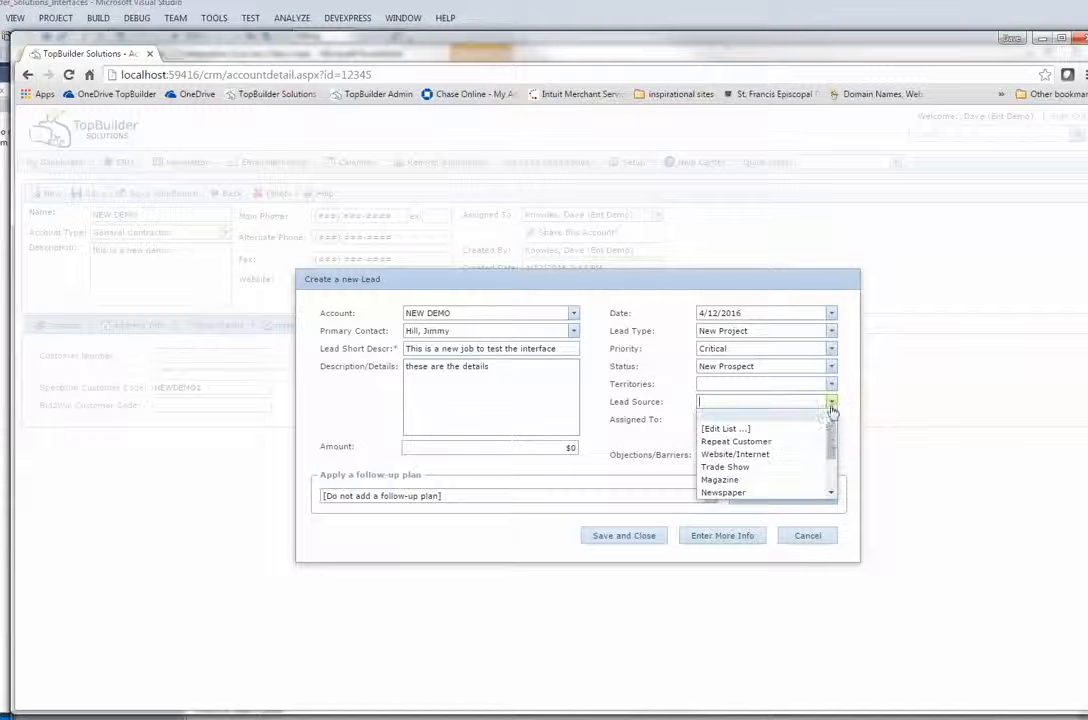
pyautogui.click(818, 441)
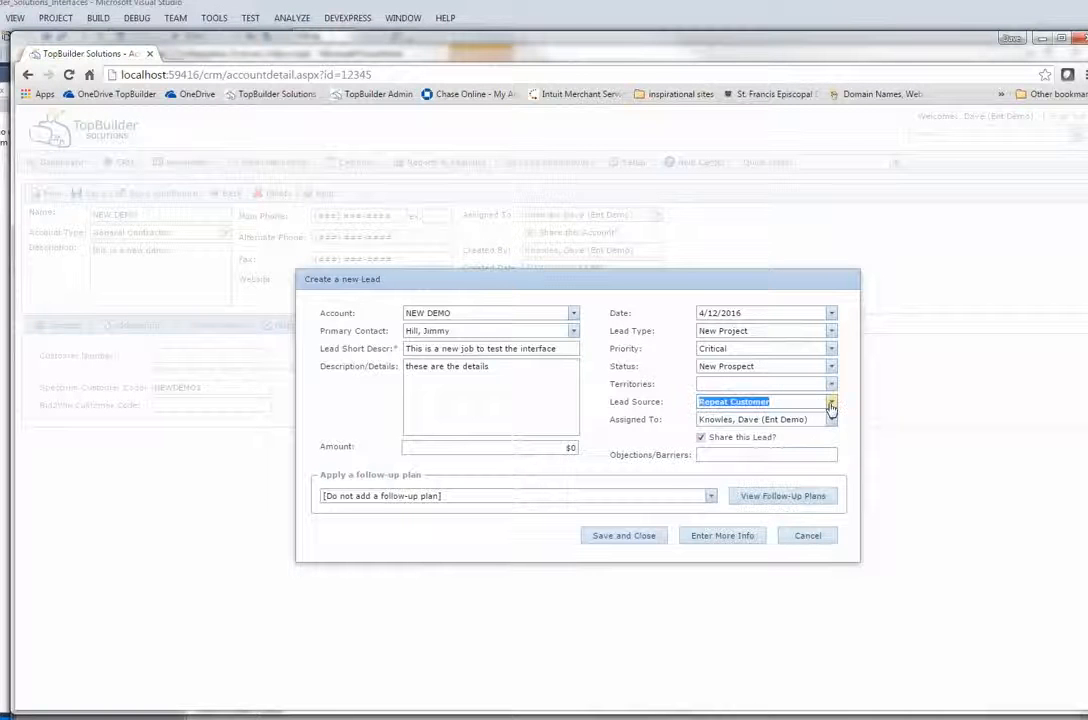
pyautogui.click(831, 403)
pyautogui.click(760, 451)
pyautogui.click(752, 388)
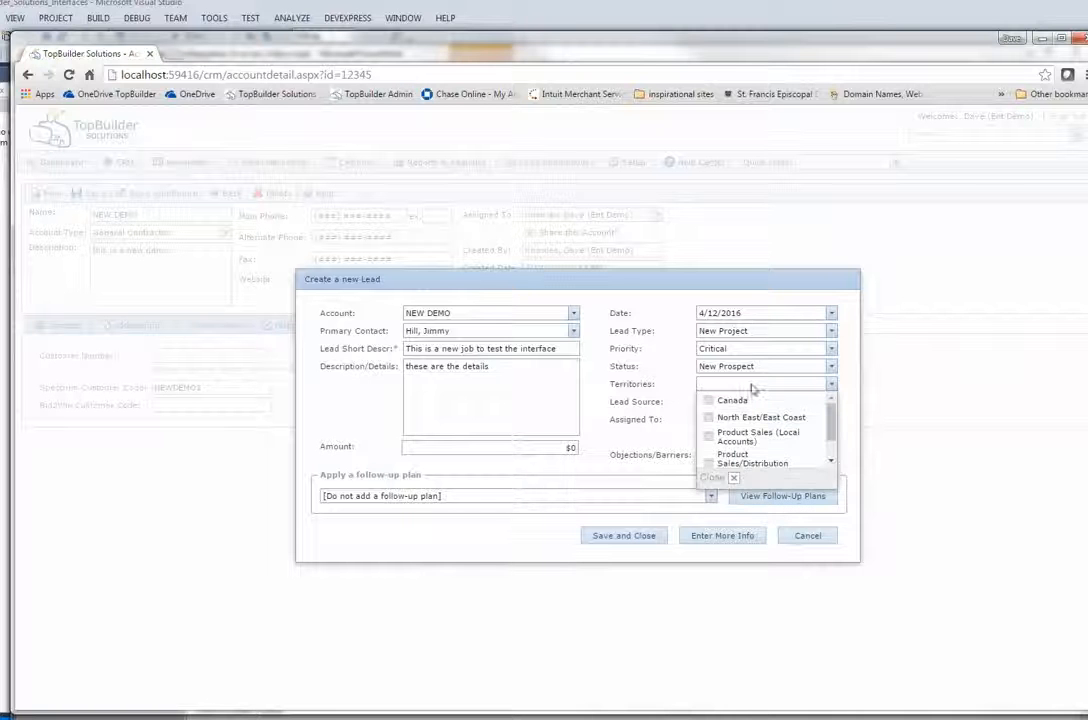
pyautogui.click(724, 379)
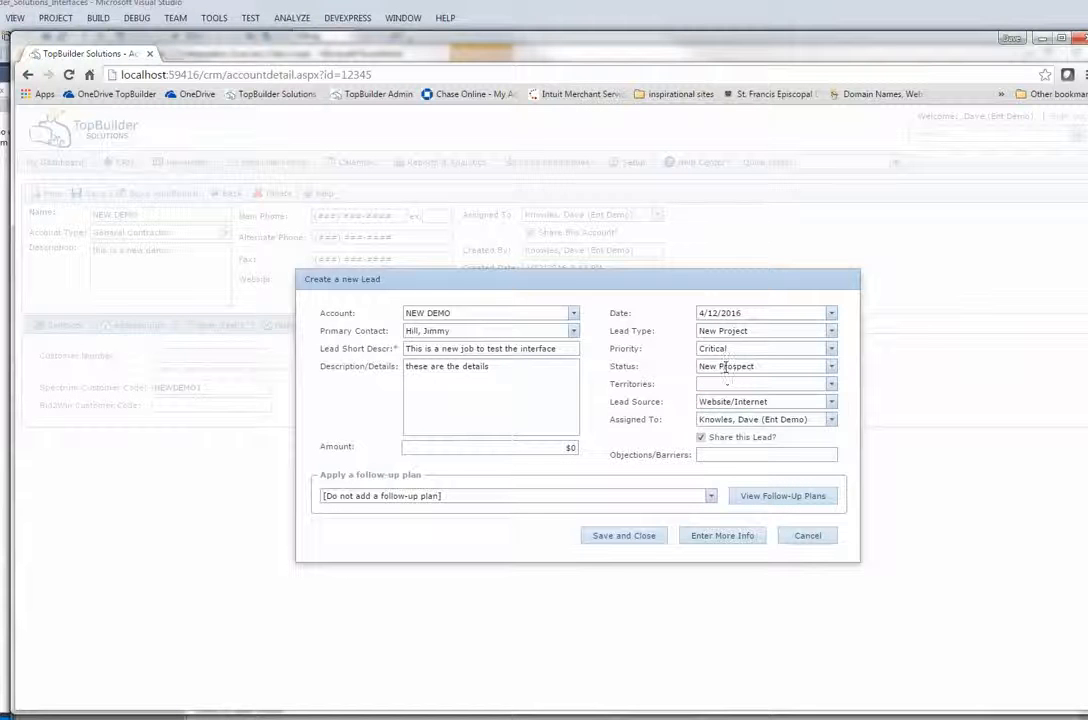
pyautogui.click(726, 368)
pyautogui.click(612, 468)
pyautogui.click(562, 447)
pyautogui.write('150')
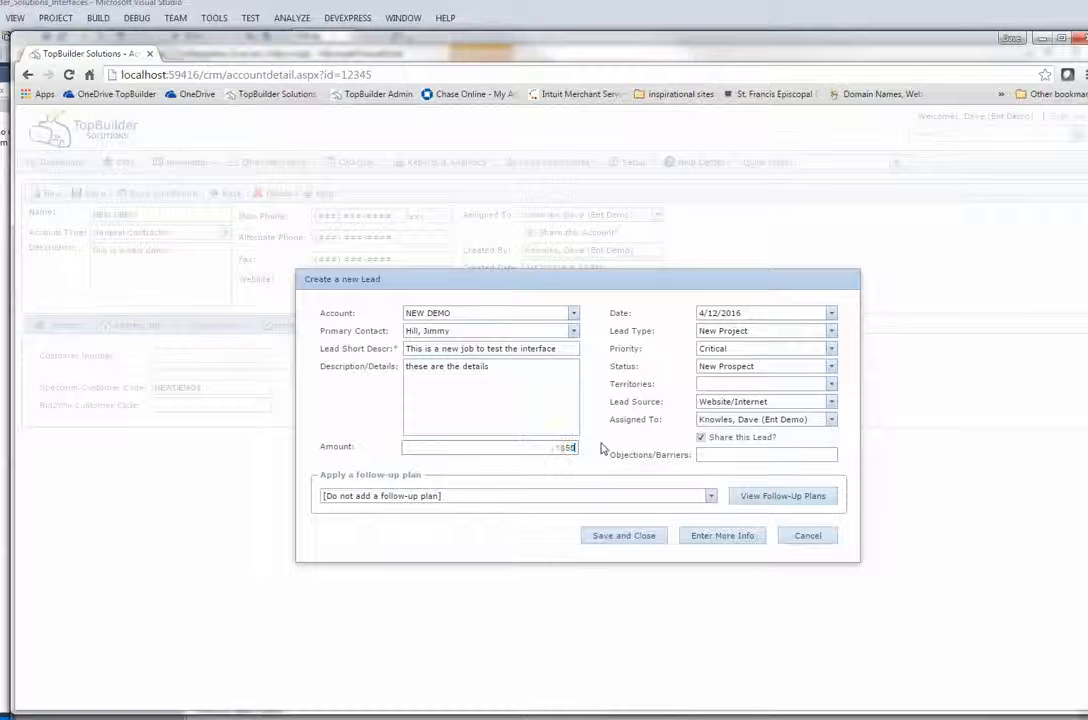
pyautogui.write('0,00')
pyautogui.click(717, 538)
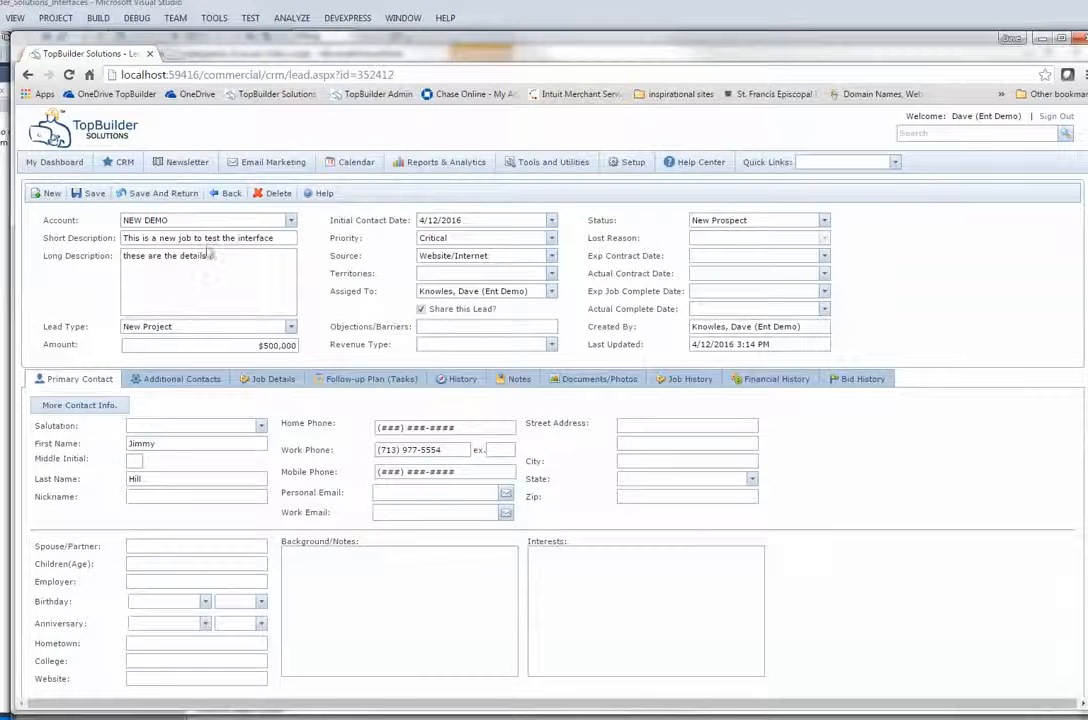
# Change the lead's status to Job Awarded (Spectrum Updated), then switch over to Visual Studio.
pyautogui.click(824, 222)
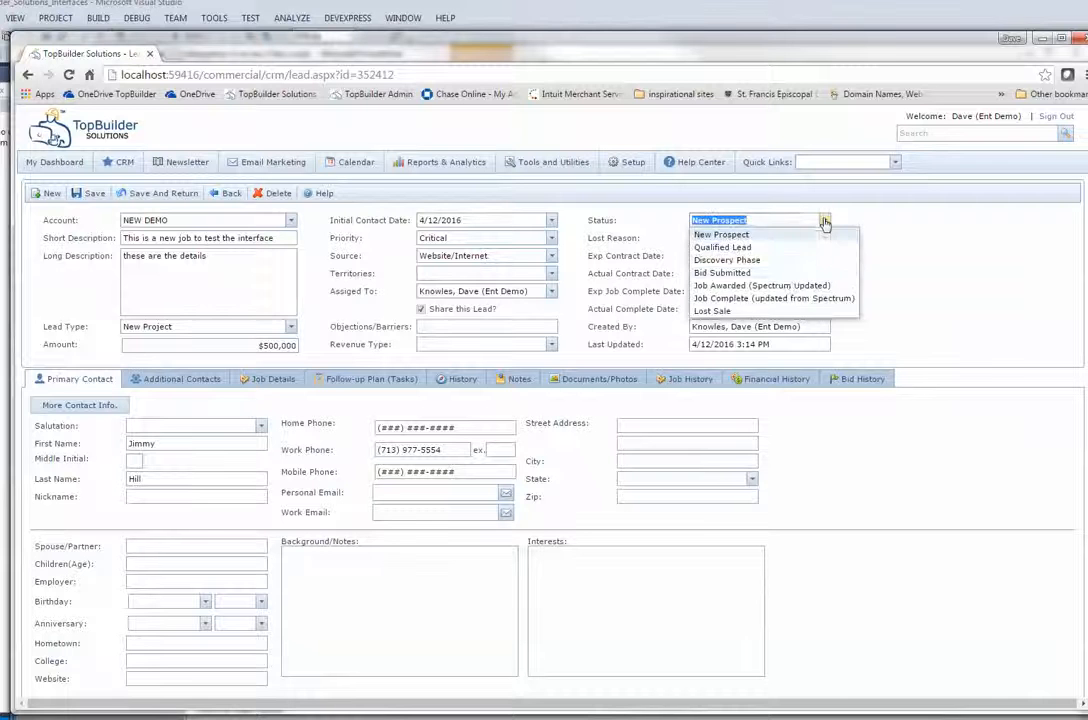
pyautogui.click(790, 284)
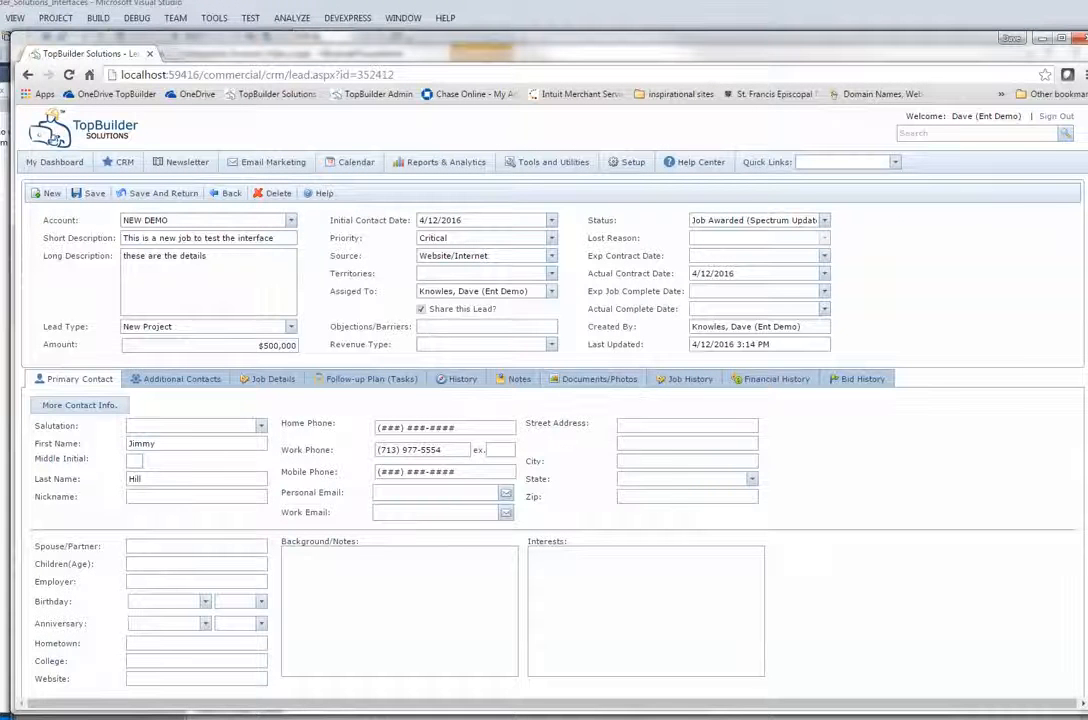
pyautogui.click(321, 718)
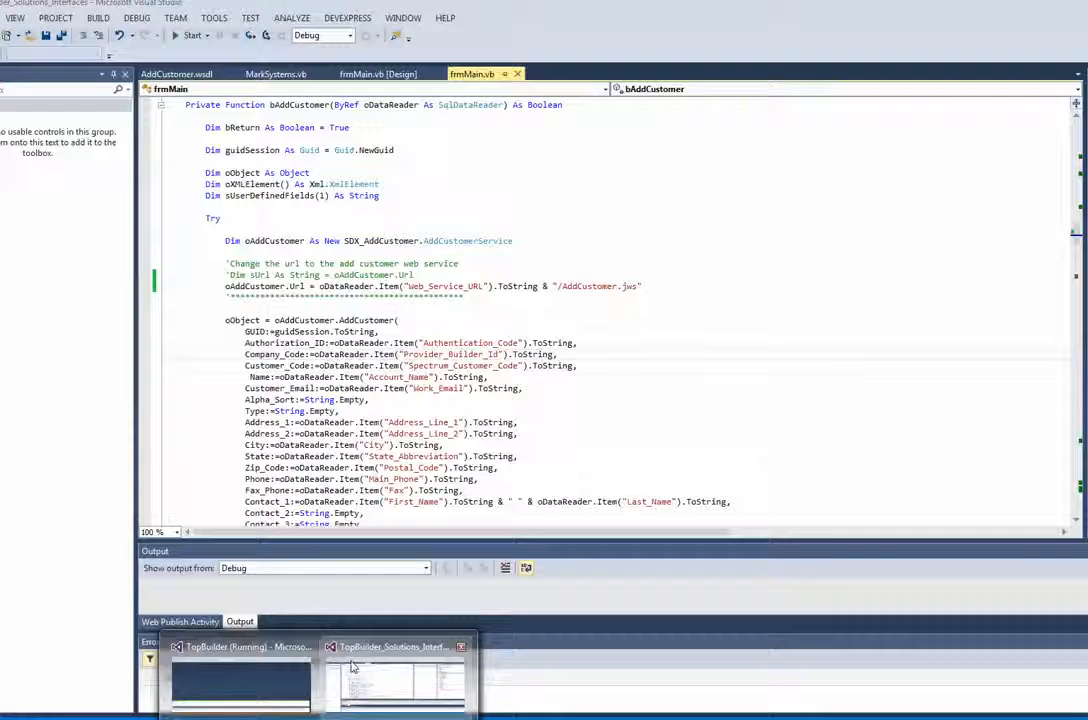
# Run the interfaces project in debug and launch Run > Spectrum SDX > Run SDX Webservice Interfaces.
pyautogui.click(353, 664)
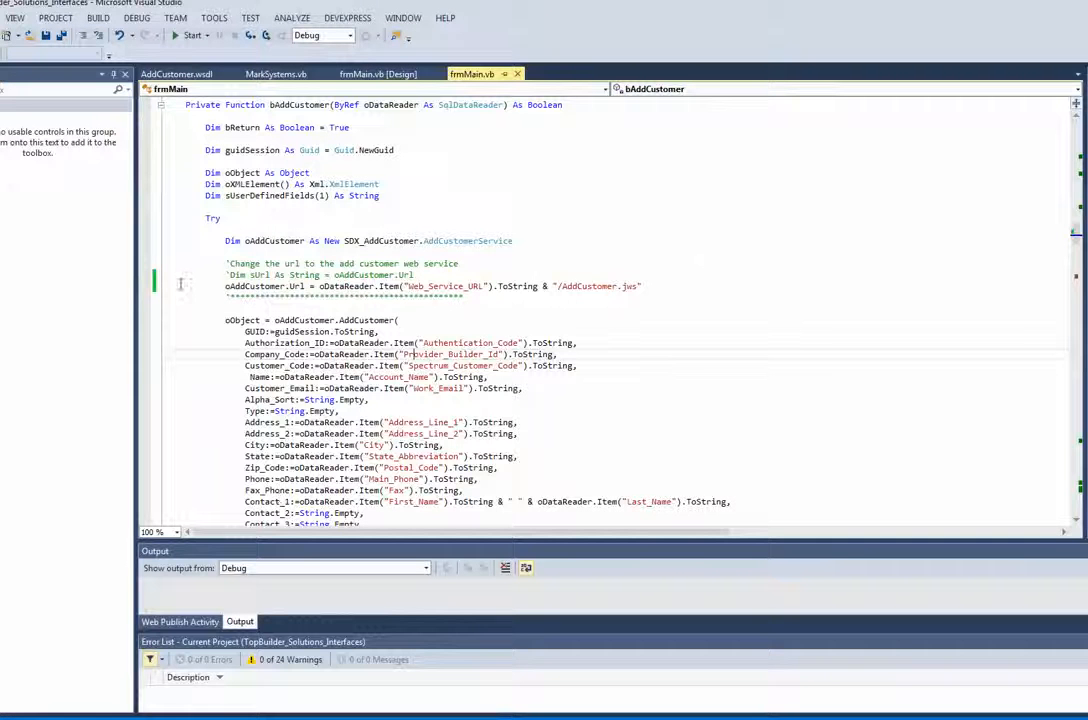
pyautogui.click(185, 35)
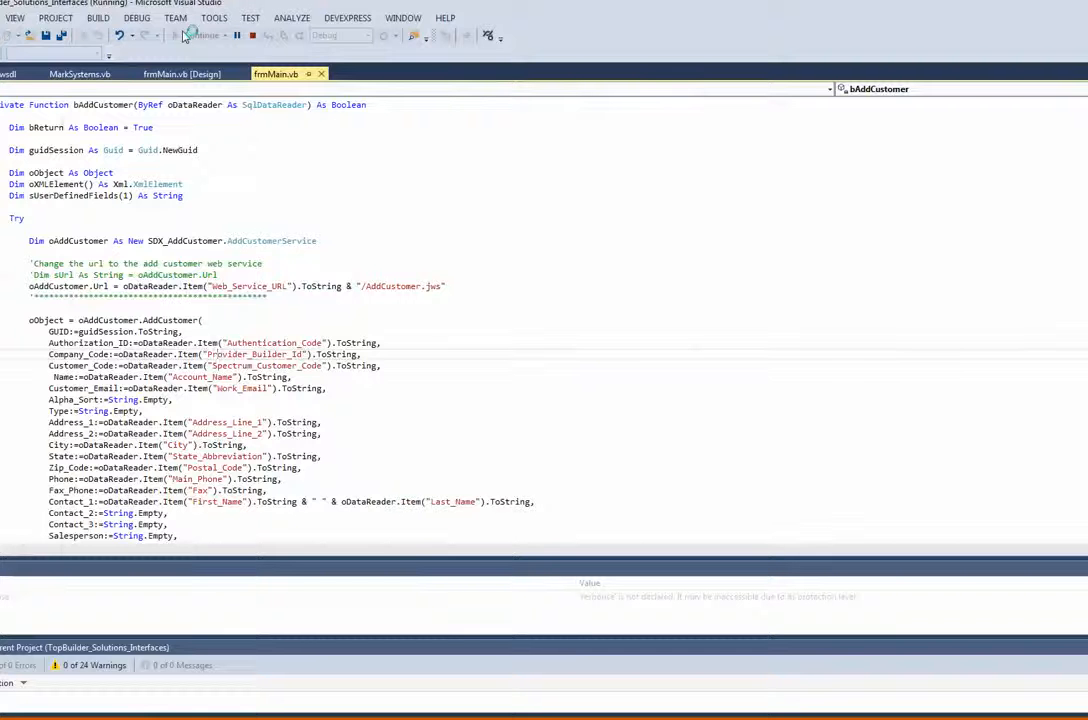
pyautogui.click(88, 144)
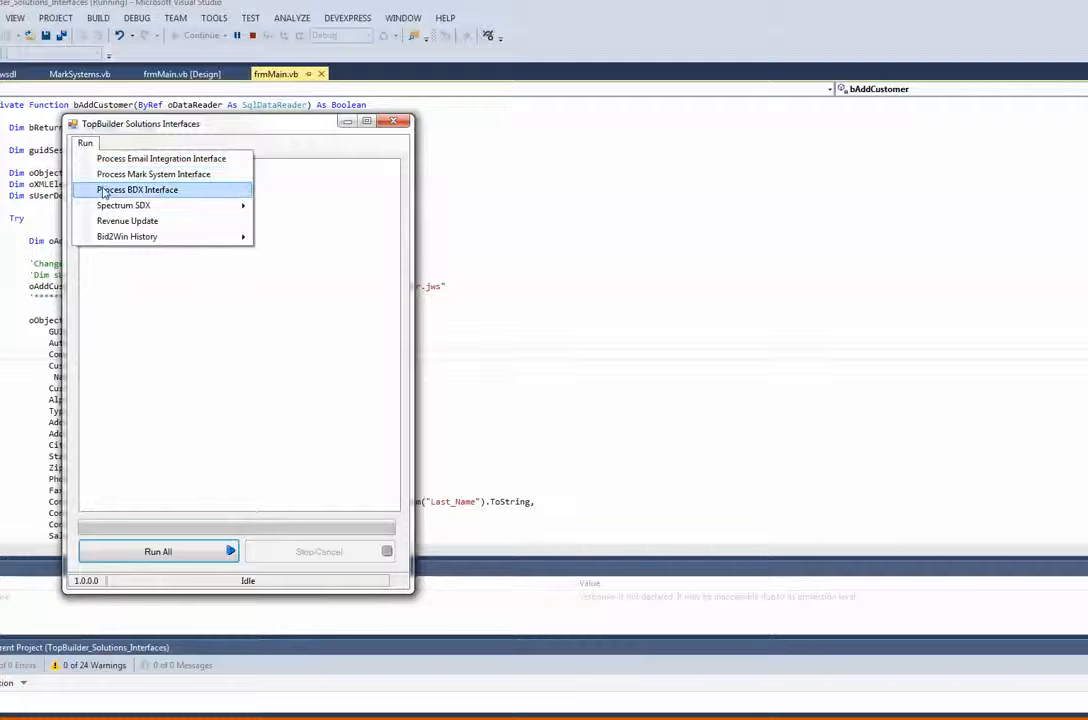
pyautogui.moveTo(200, 205)
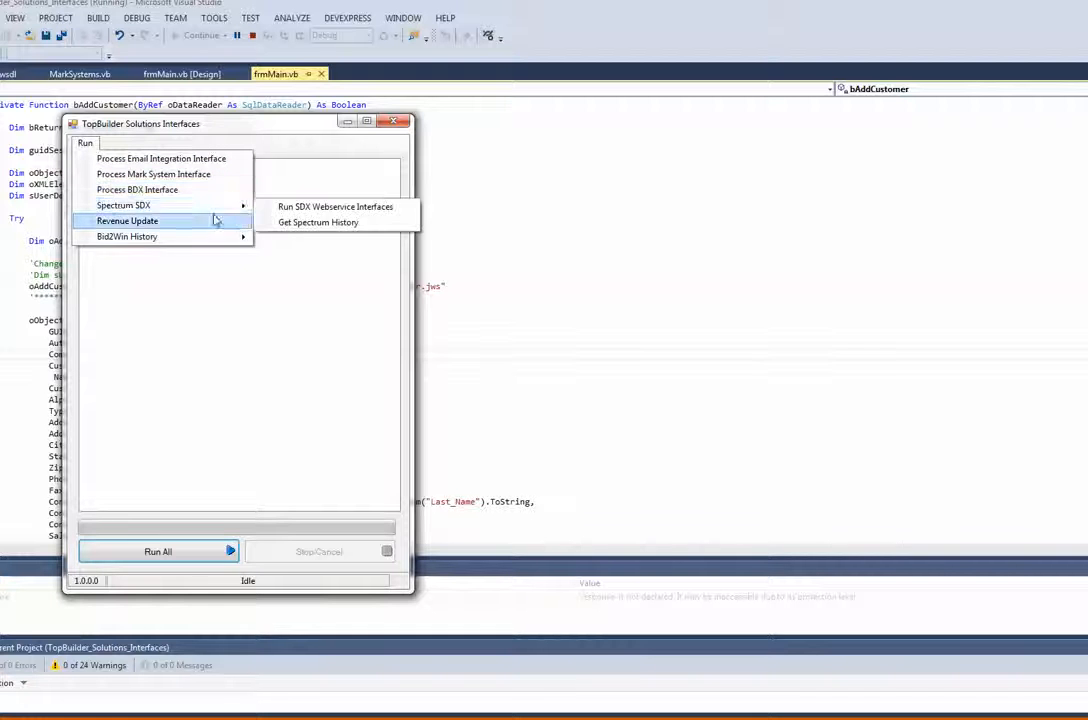
pyautogui.click(296, 208)
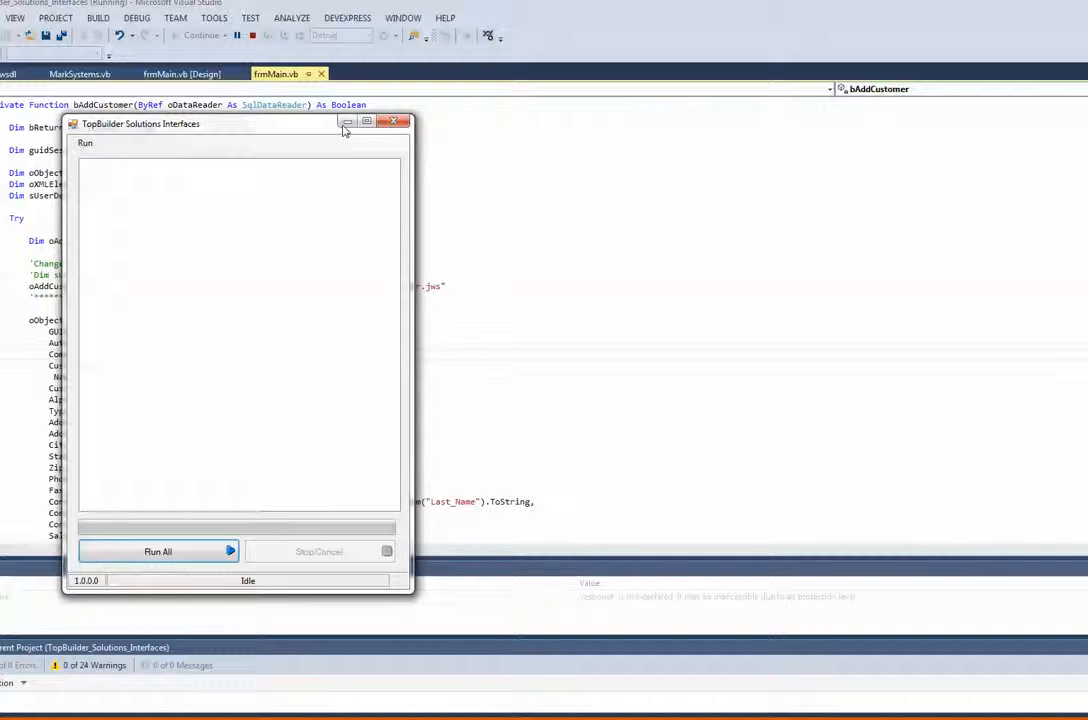
# Switch to the Spectrum window in Chrome and sign out.
pyautogui.moveTo(150, 715)
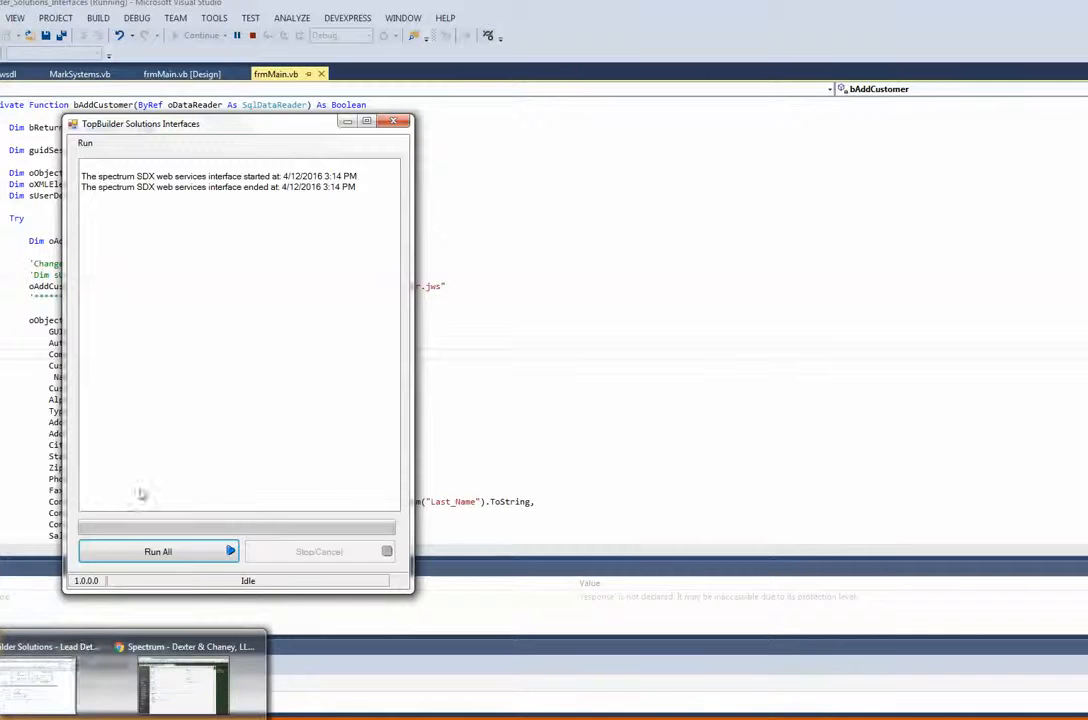
pyautogui.click(44, 697)
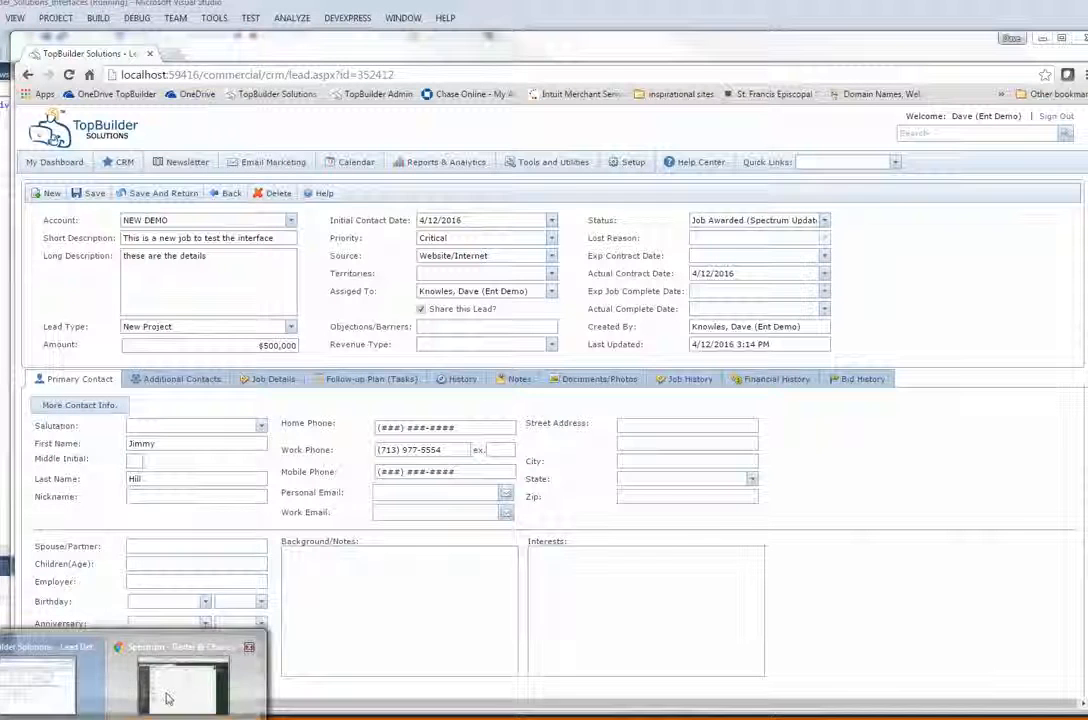
pyautogui.click(170, 690)
pyautogui.click(1062, 115)
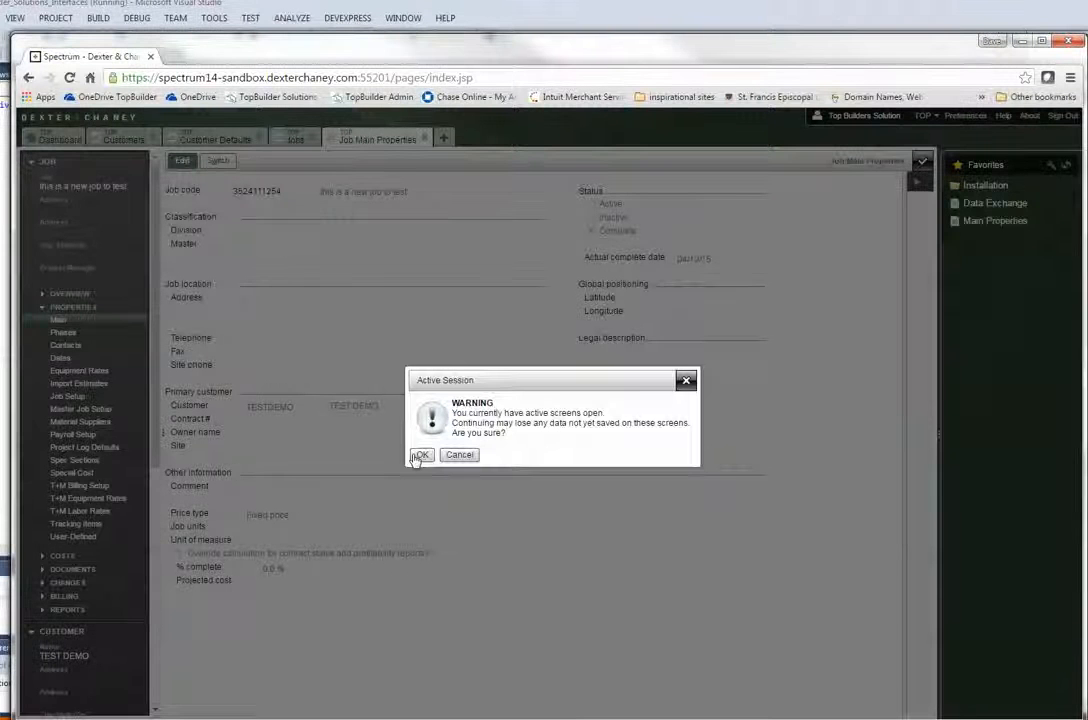
# Confirm the sign-out, sign back in, and go to Site Map > Accounts Receivable > Customers > Customers.
pyautogui.click(418, 455)
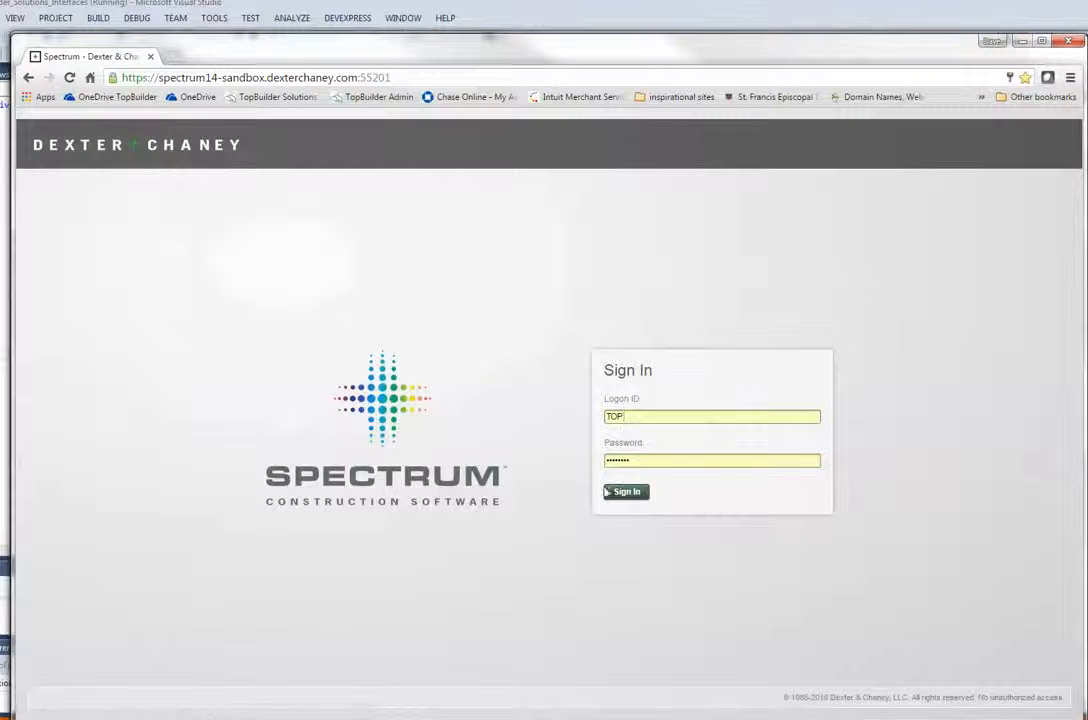
pyautogui.click(624, 492)
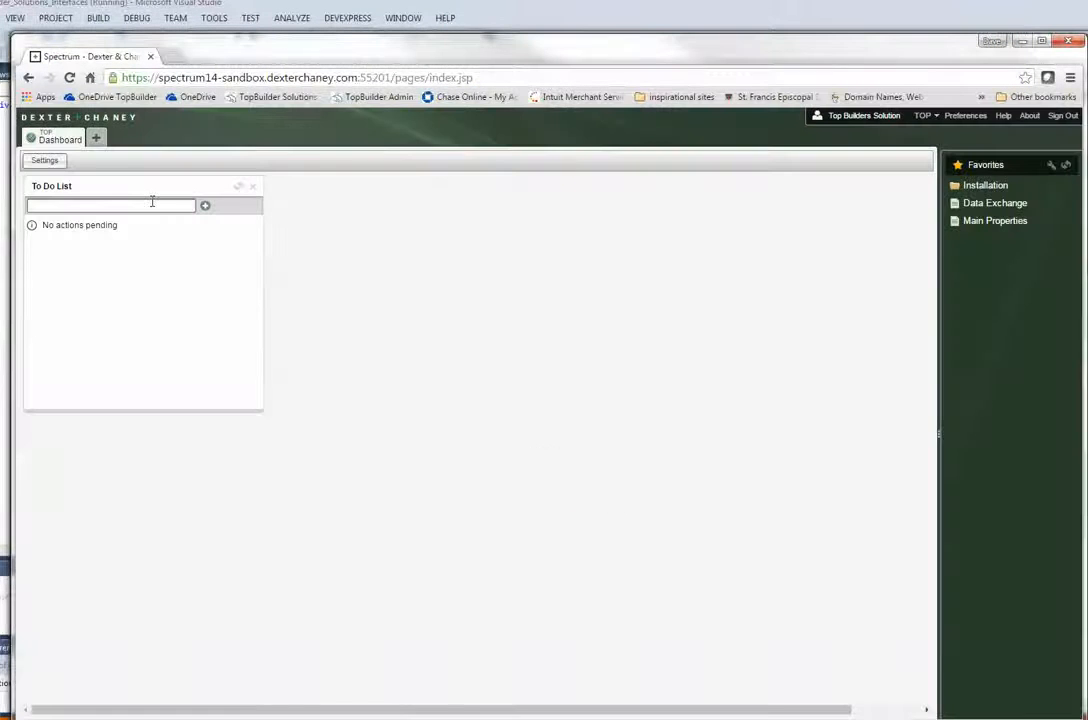
pyautogui.click(97, 139)
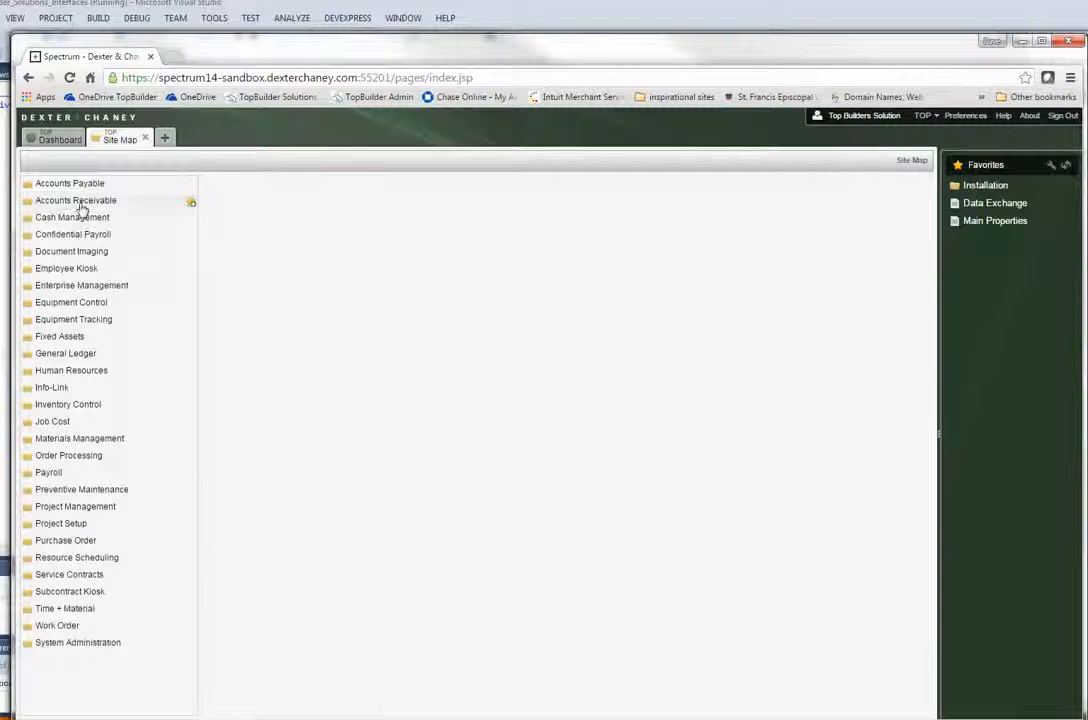
pyautogui.click(81, 205)
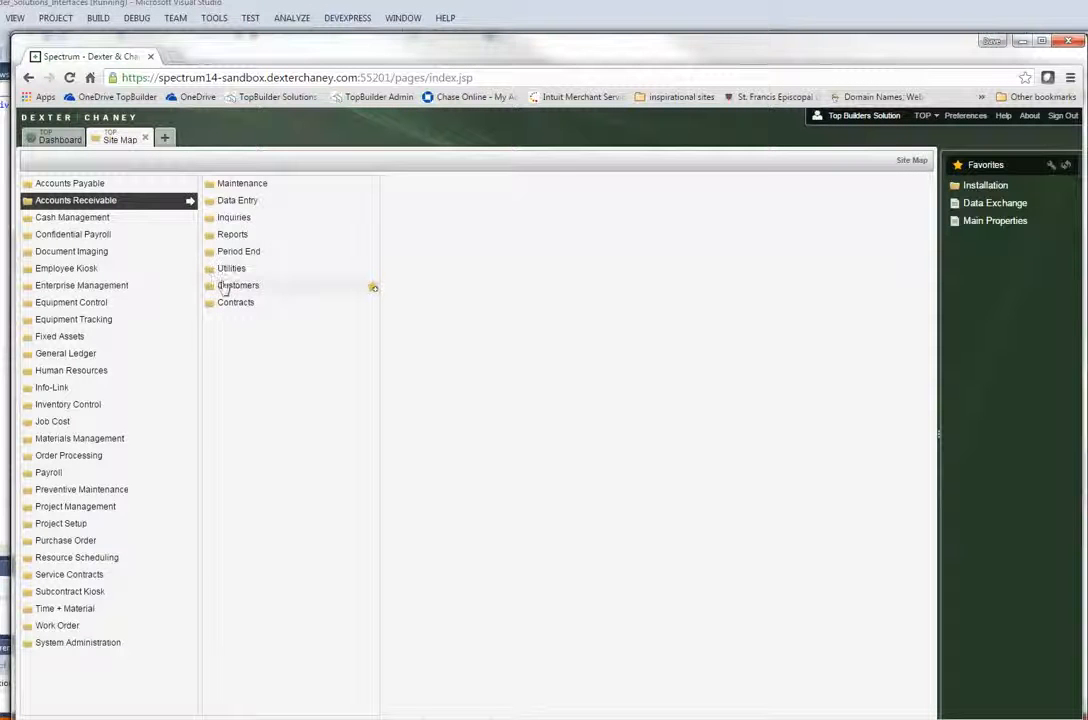
pyautogui.click(225, 288)
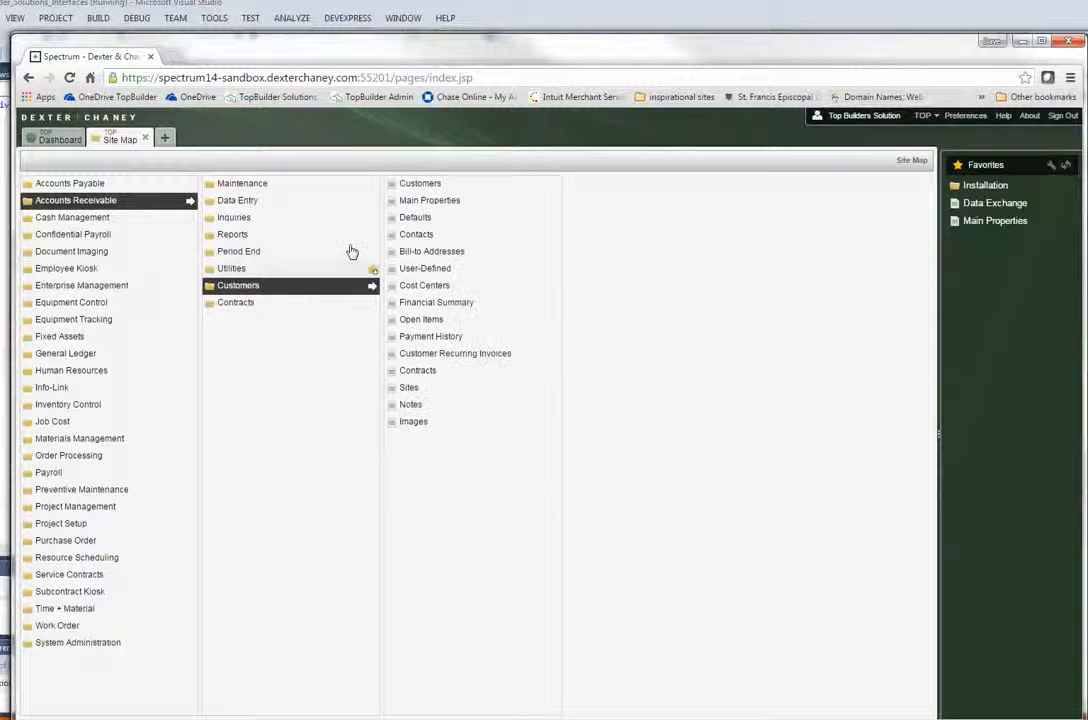
pyautogui.click(415, 185)
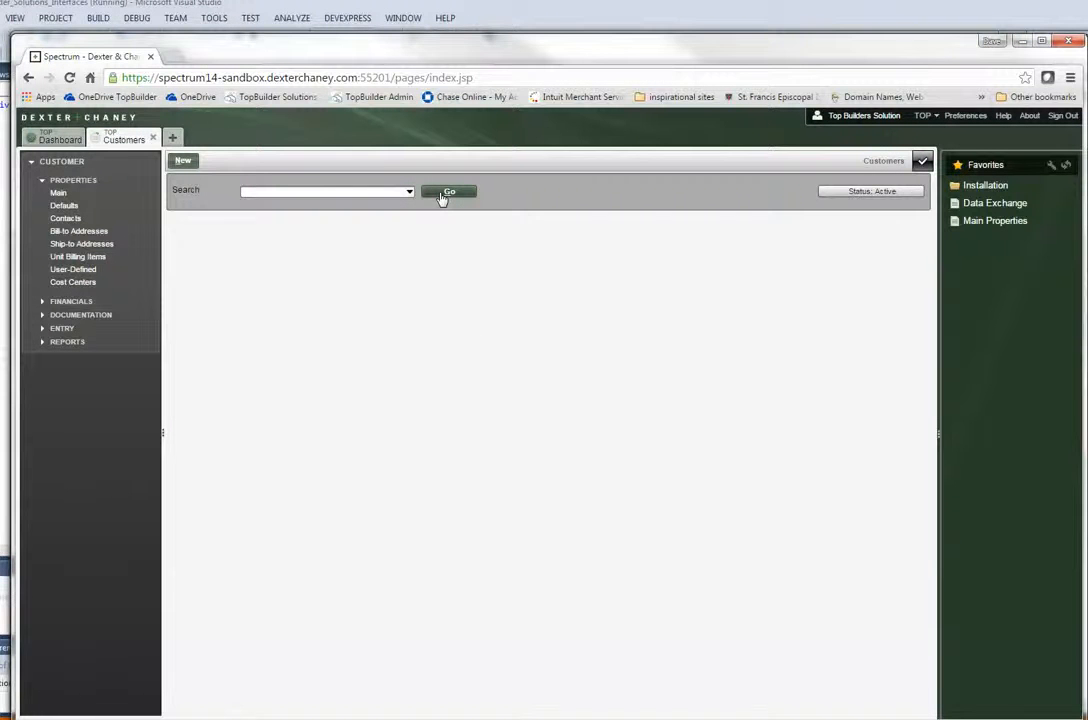
# List all active customers and select the NEW DEMO customer.
pyautogui.click(442, 195)
pyautogui.scroll(-12, 337, 376)
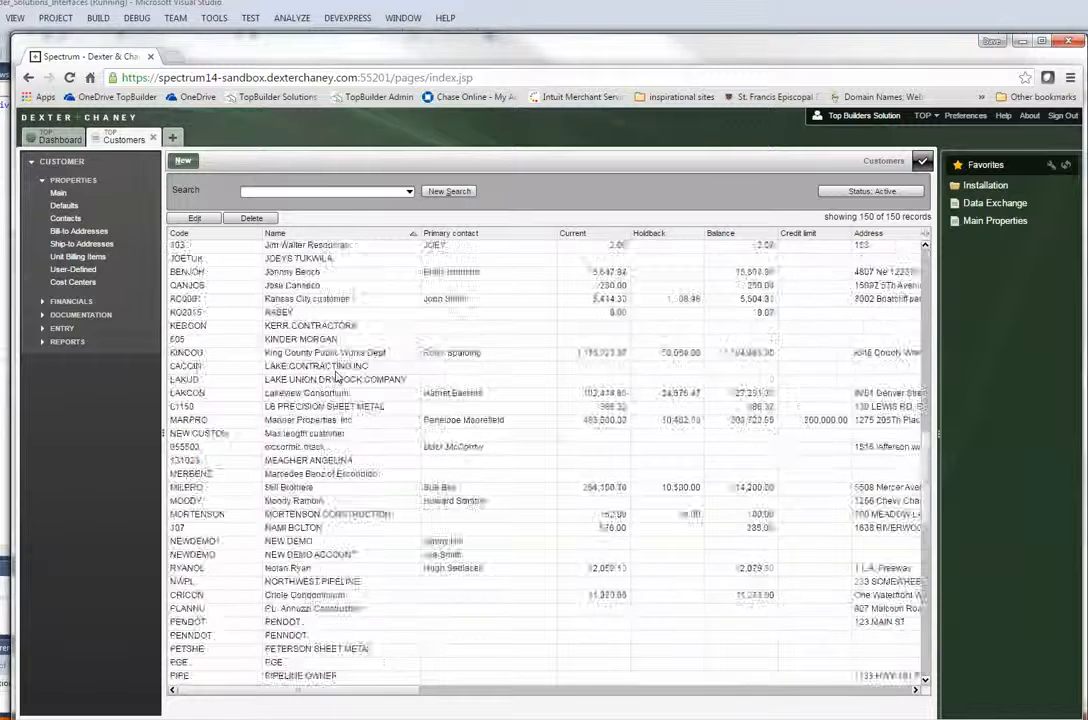
pyautogui.scroll(-7, 337, 376)
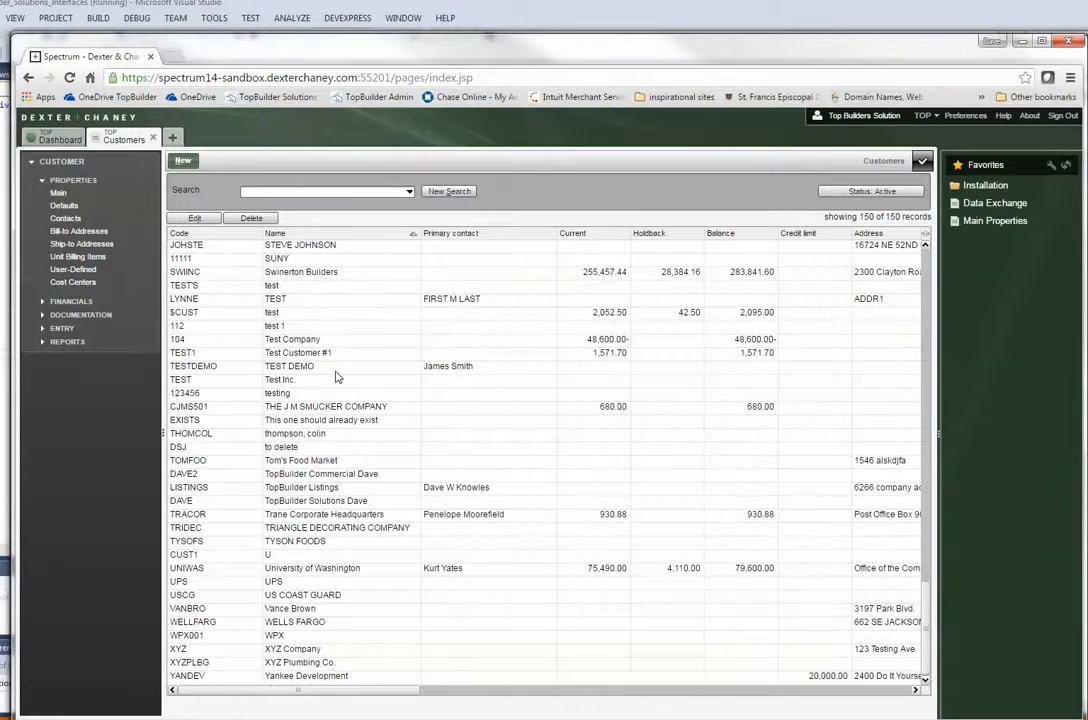
pyautogui.scroll(10, 337, 376)
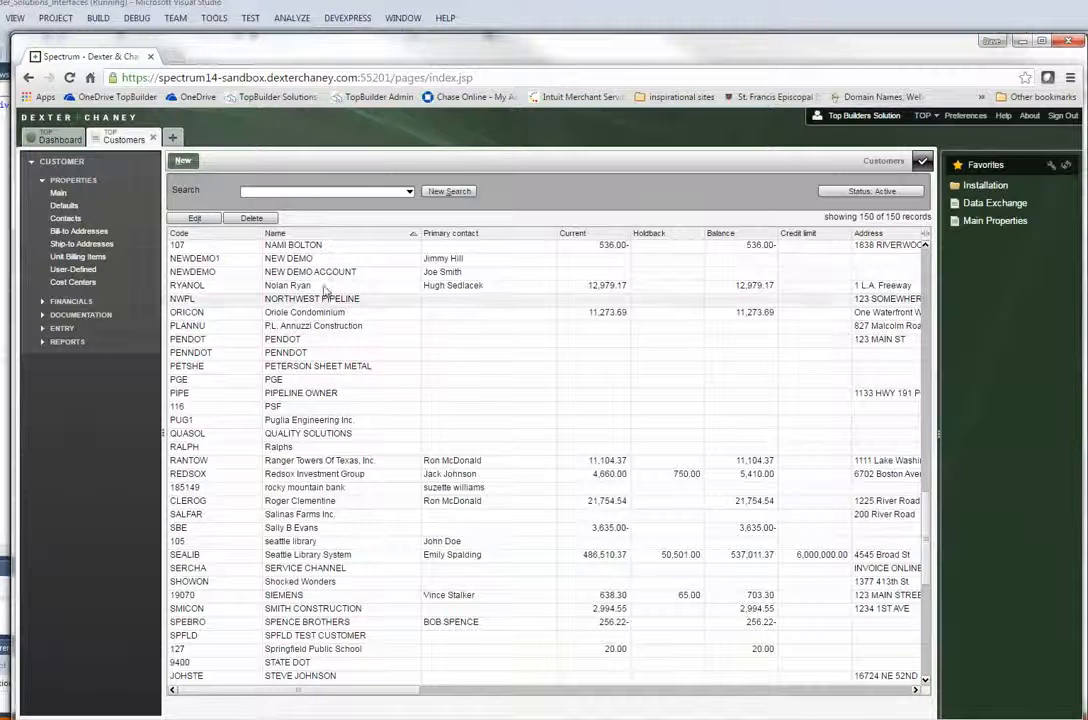
pyautogui.click(192, 259)
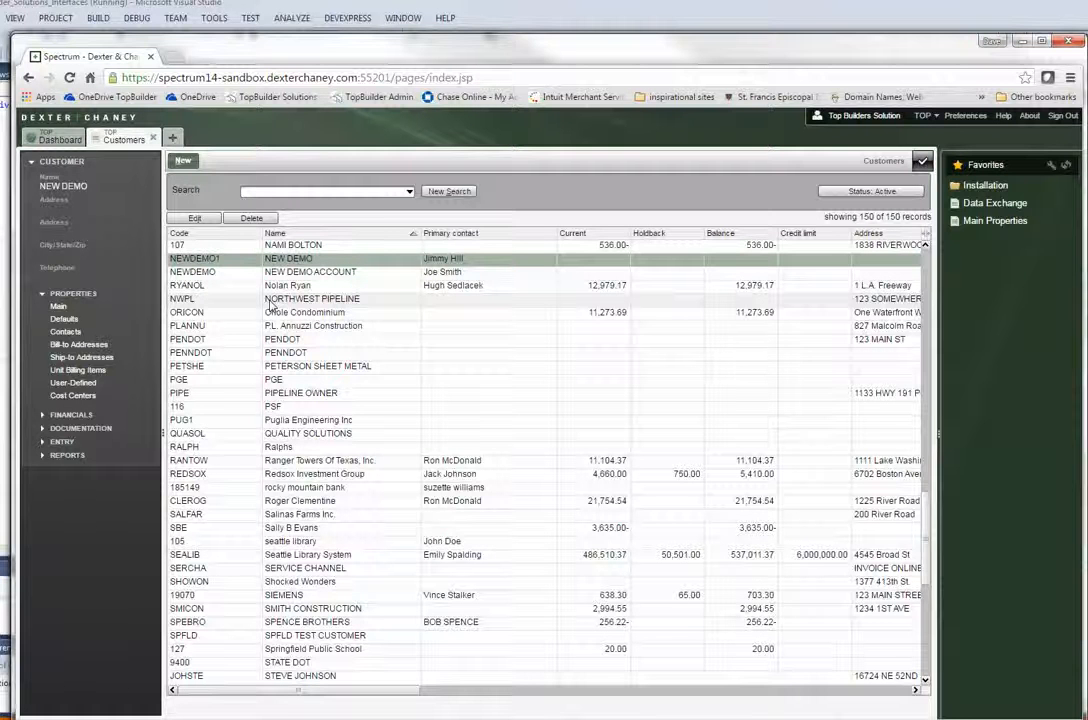
# Open NEW DEMO's properties, go to Documentation > Notes, and show the REMARKS note.
pyautogui.doubleClick(256, 271)
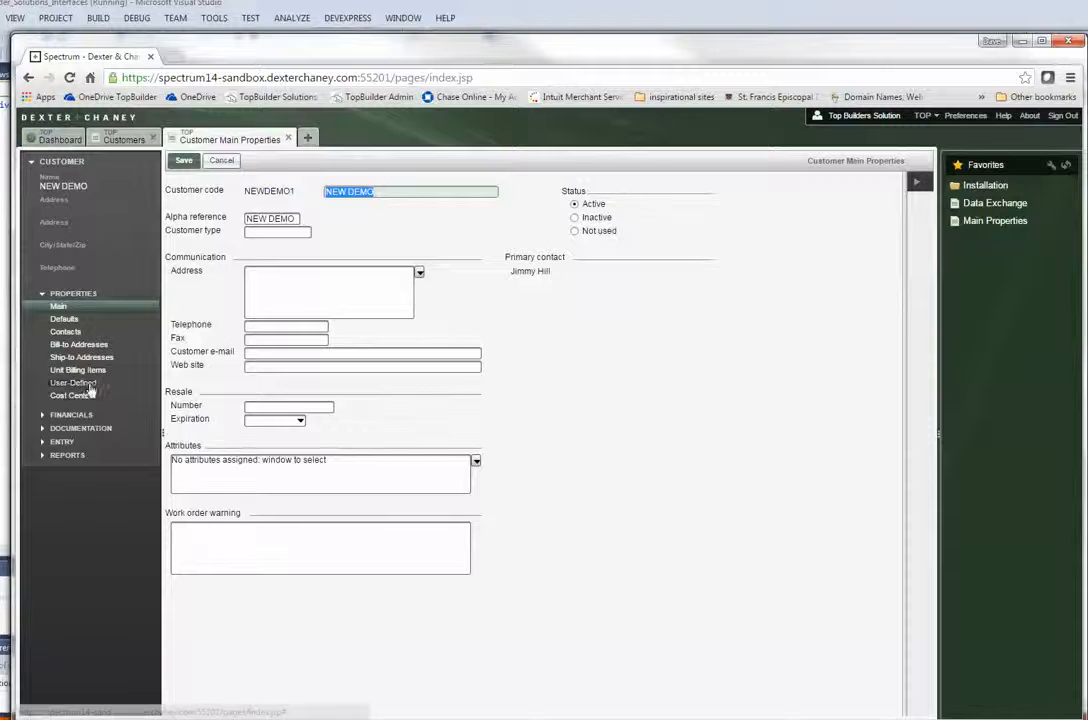
pyautogui.click(82, 429)
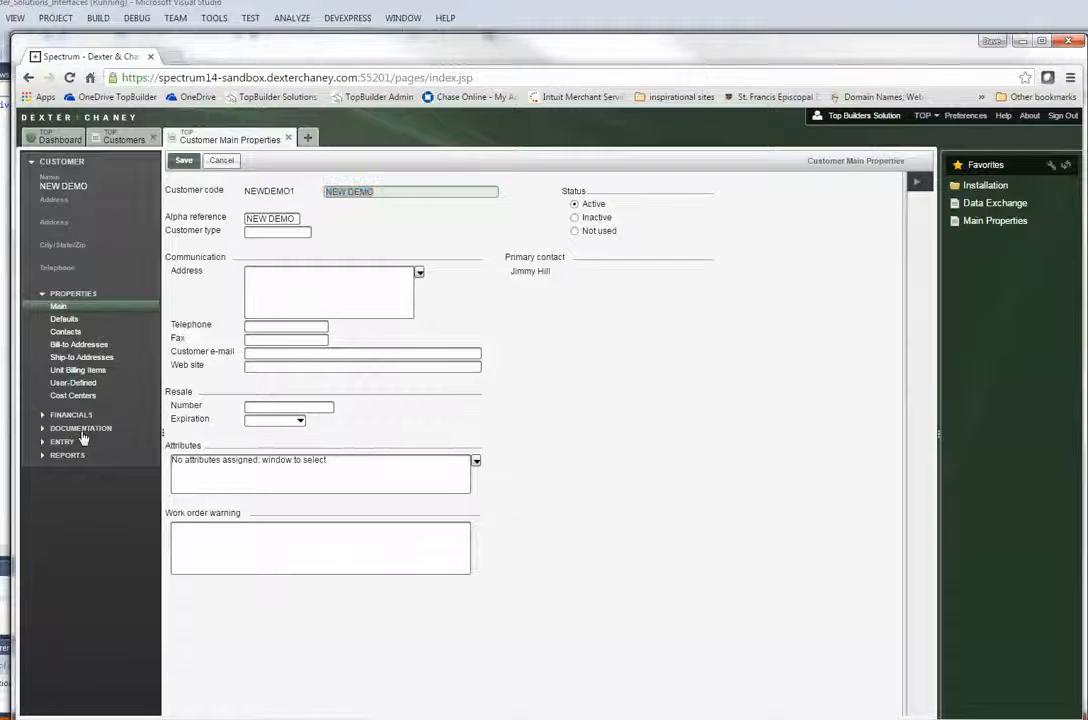
pyautogui.click(61, 335)
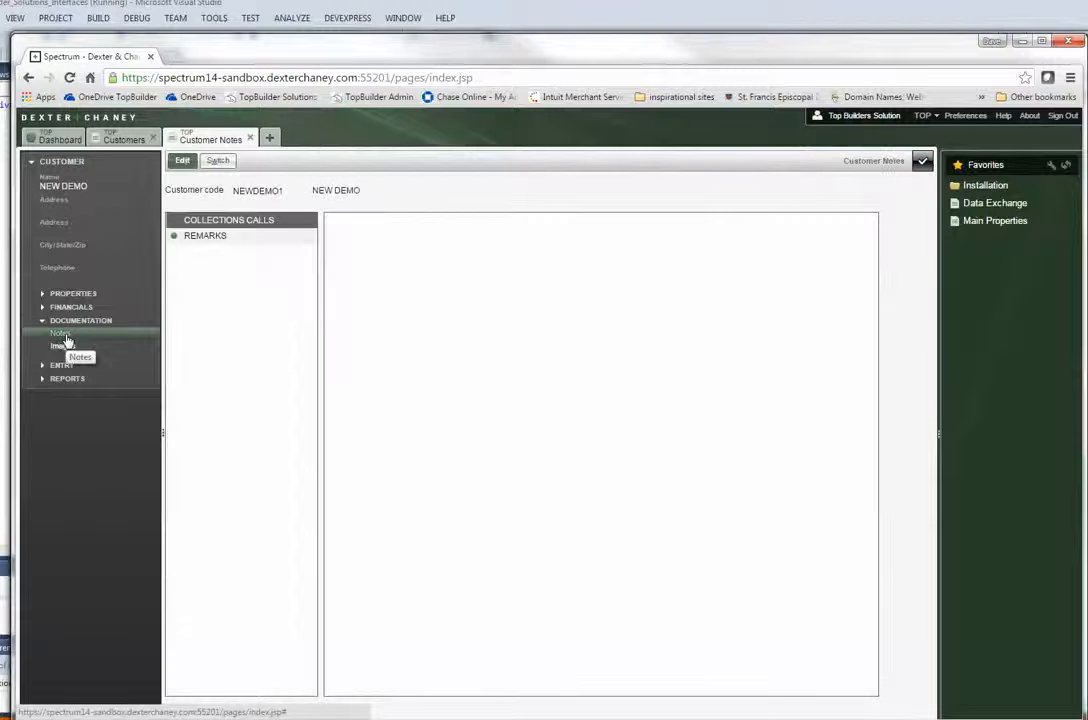
pyautogui.click(226, 238)
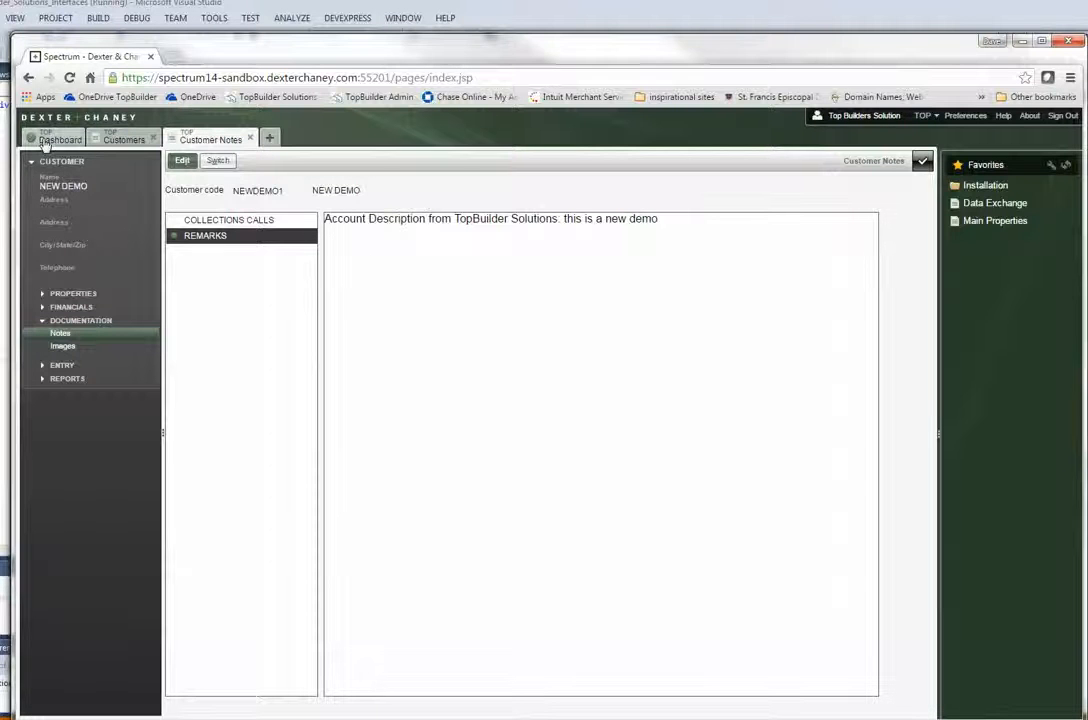
# In a new tab, open Site Map > Job Cost > Jobs > Jobs.
pyautogui.click(269, 138)
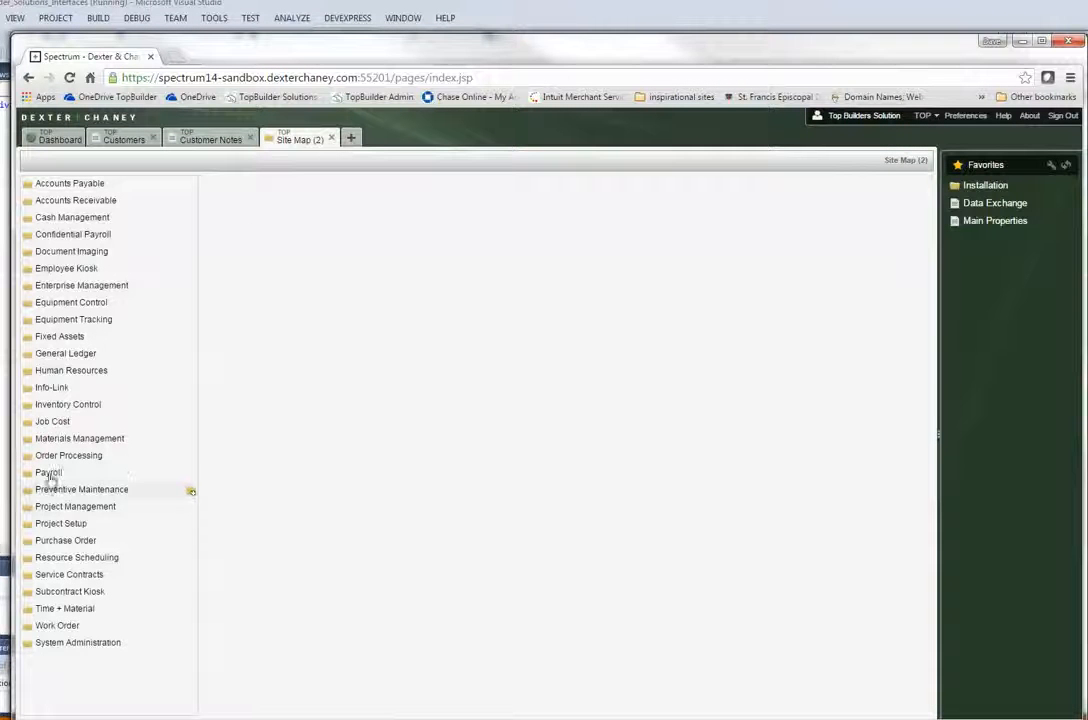
pyautogui.click(55, 423)
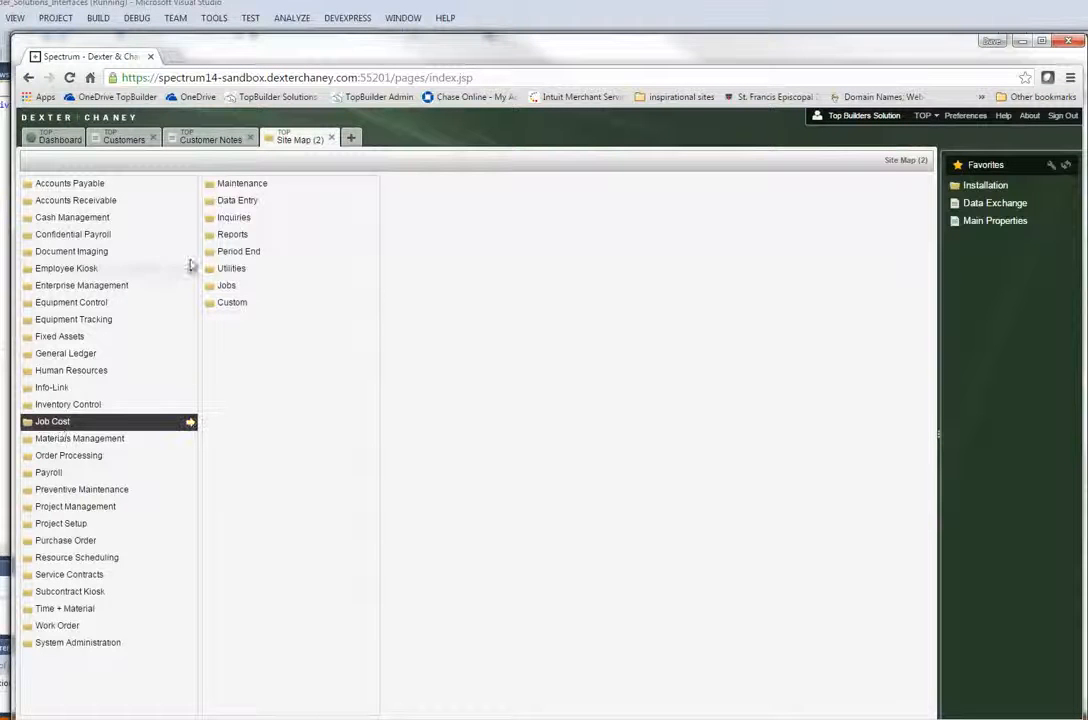
pyautogui.click(231, 288)
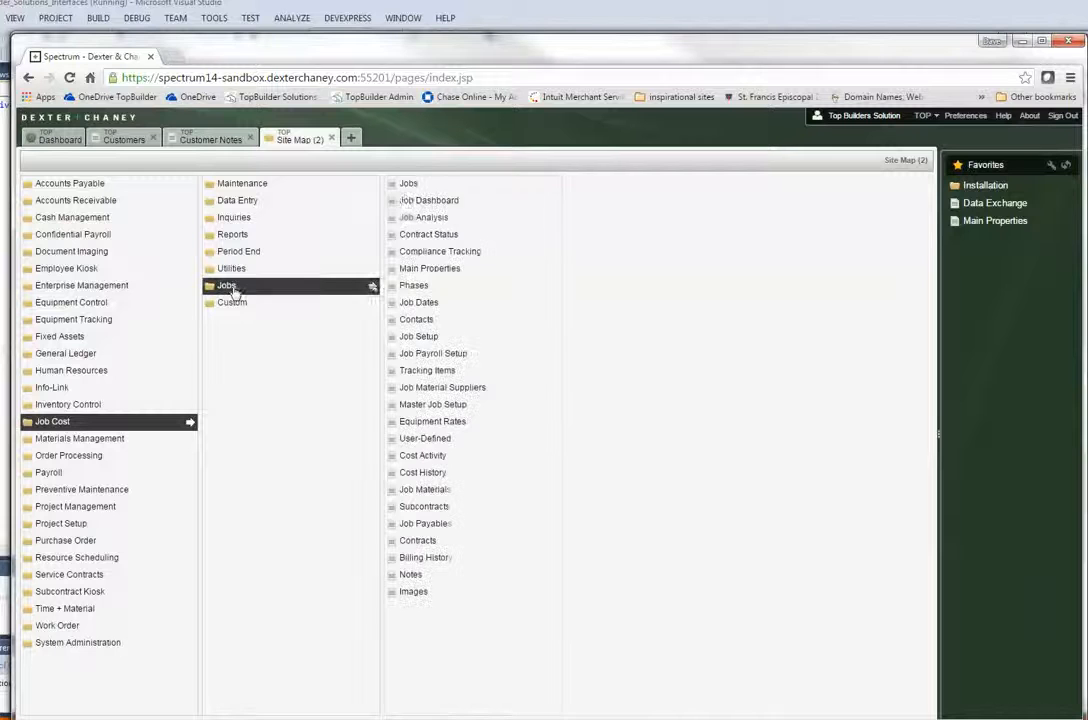
pyautogui.click(407, 183)
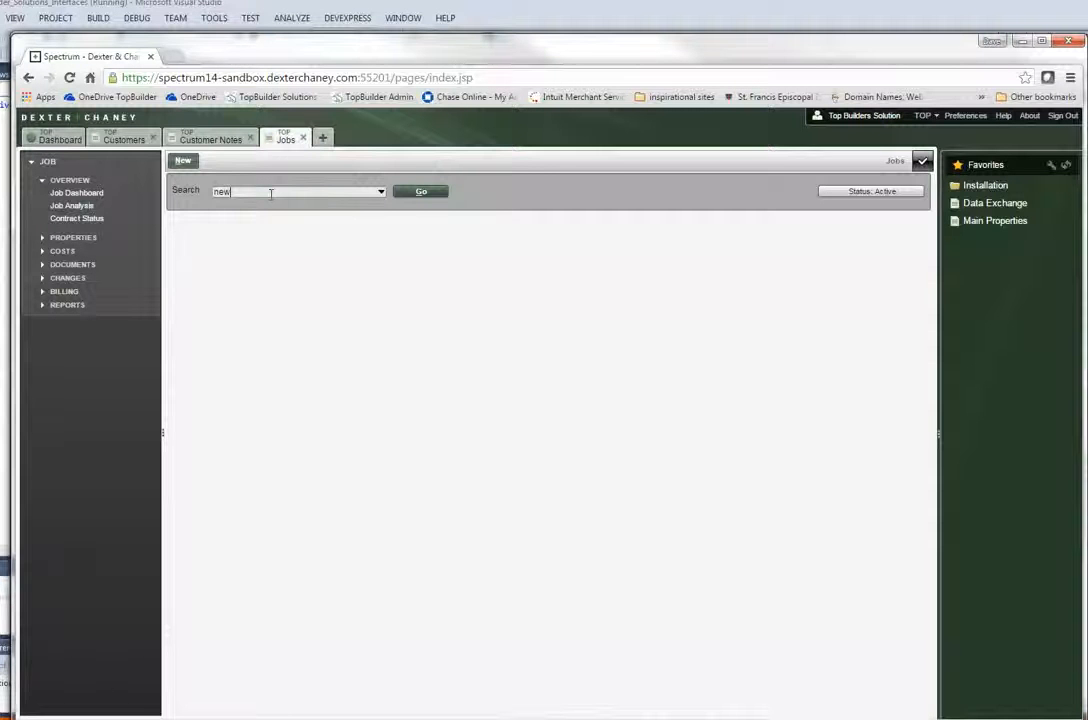
# Search jobs for newdemo1, select 'This is a new job to test', and open its Main properties.
pyautogui.click(270, 194)
pyautogui.write('newdemo')
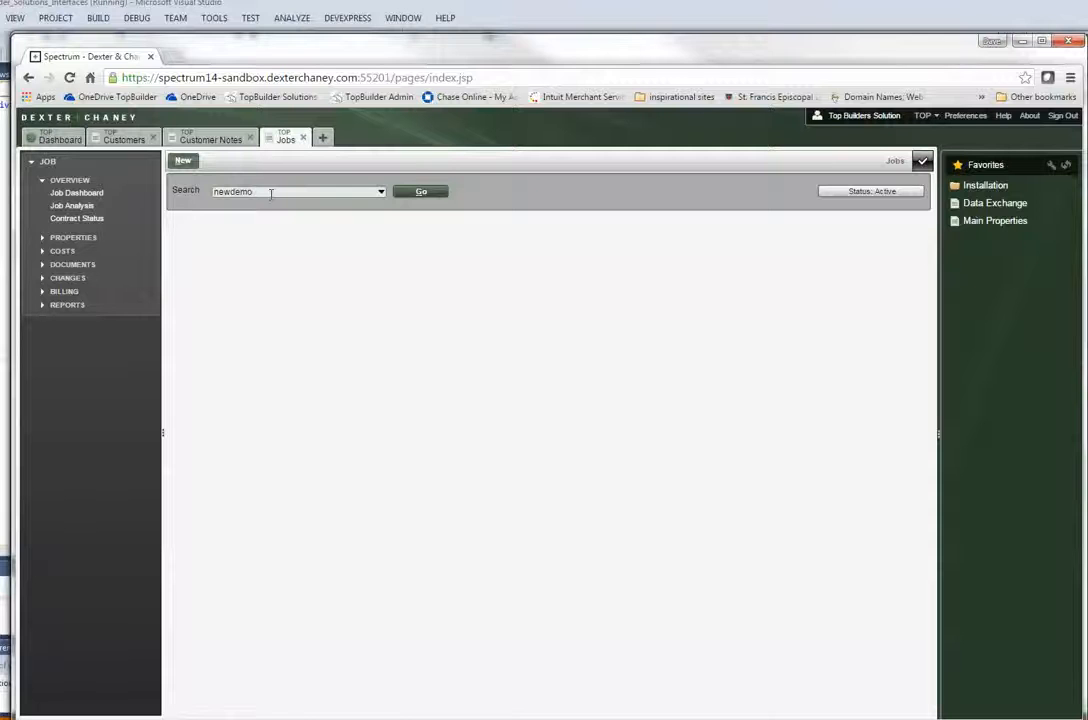
pyautogui.write('1')
pyautogui.press('Return')
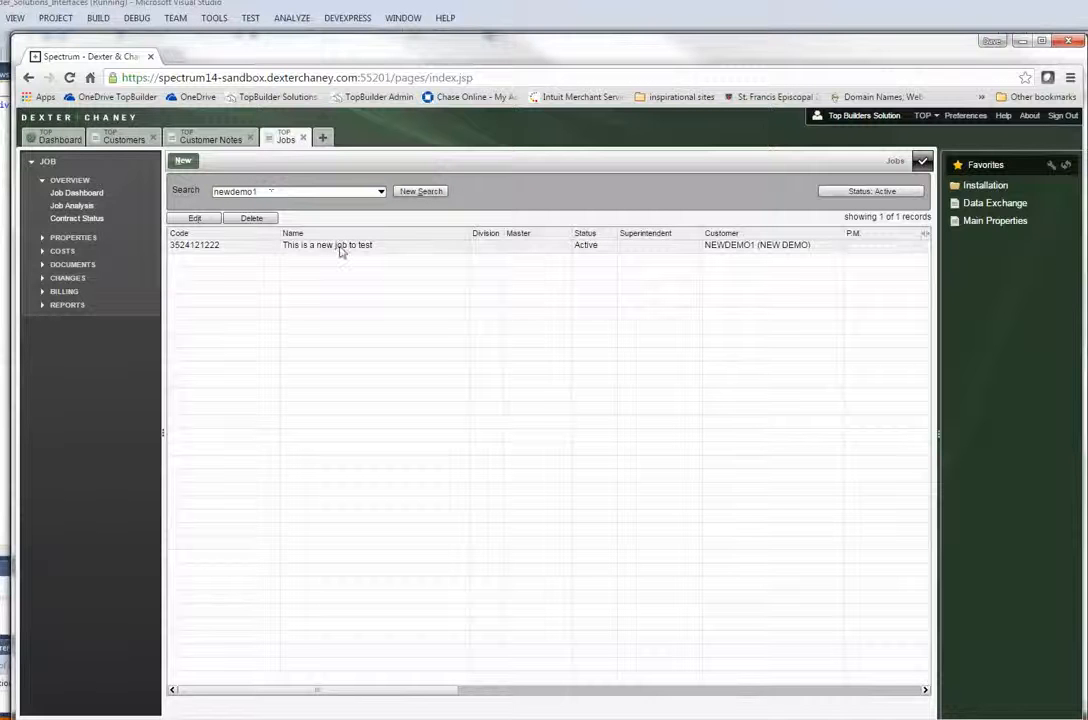
pyautogui.click(340, 245)
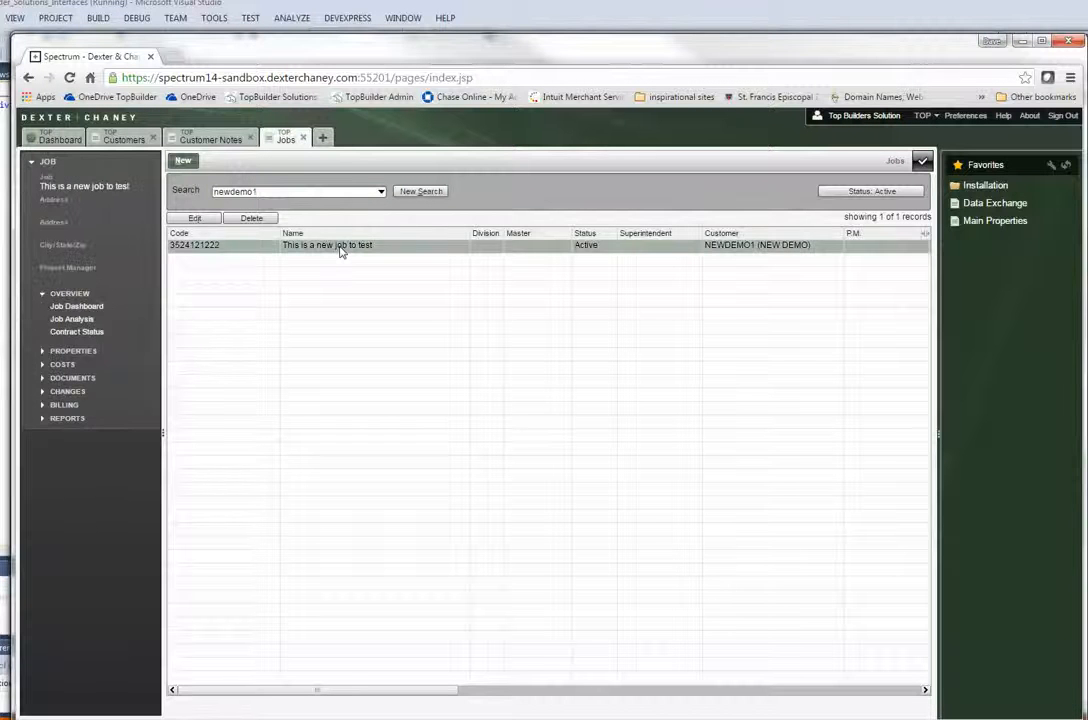
pyautogui.click(72, 351)
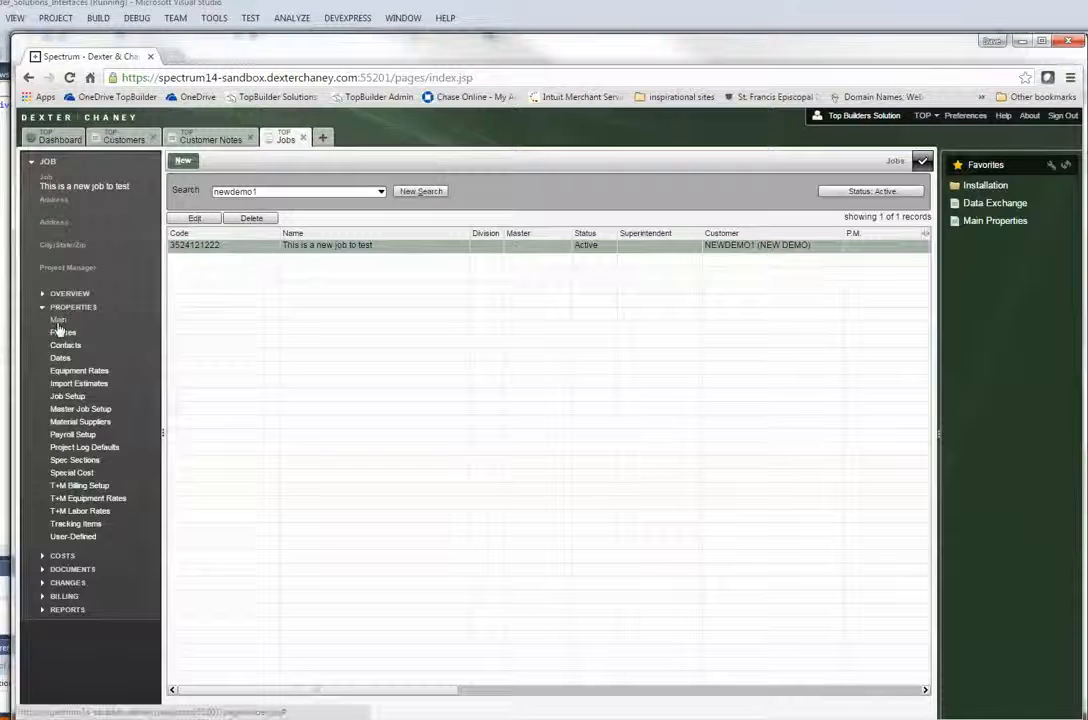
pyautogui.click(58, 322)
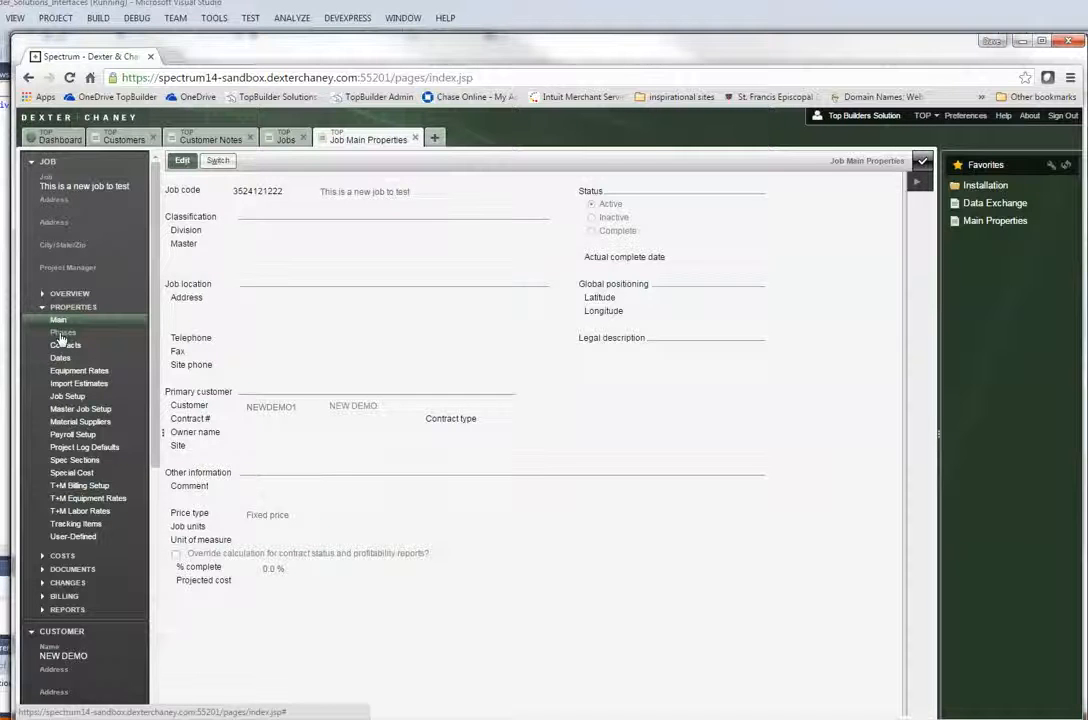
# Set the job 'This is a new job to test' to Complete with actual complete date 04/20/15 and save.
pyautogui.click(178, 162)
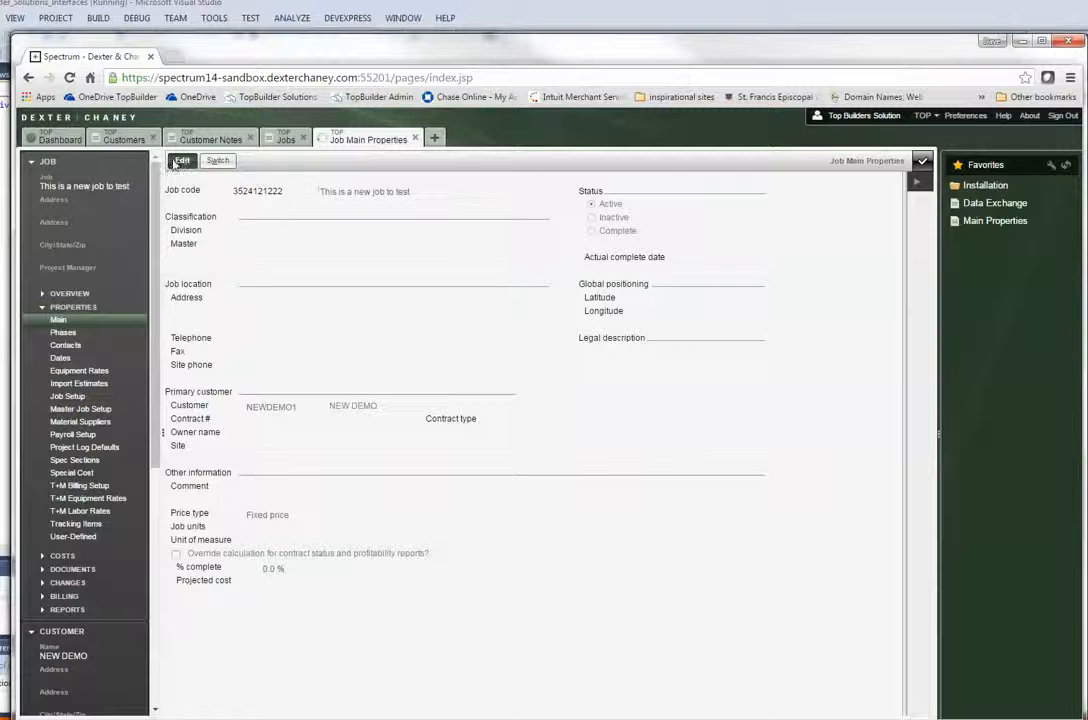
pyautogui.click(592, 231)
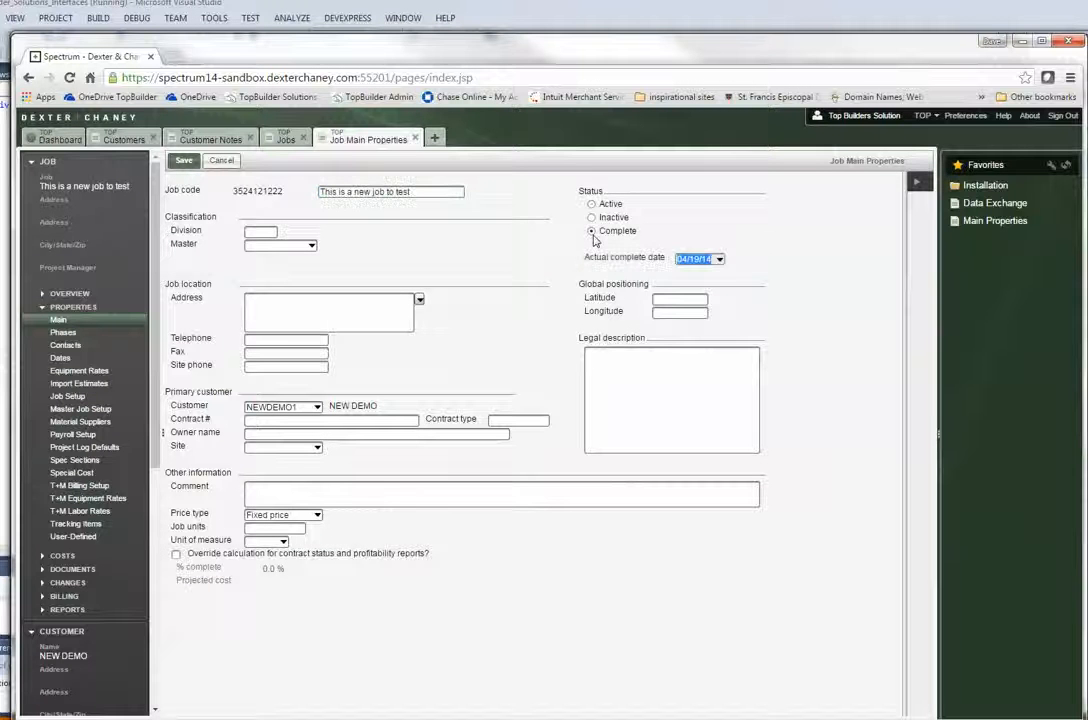
pyautogui.click(719, 262)
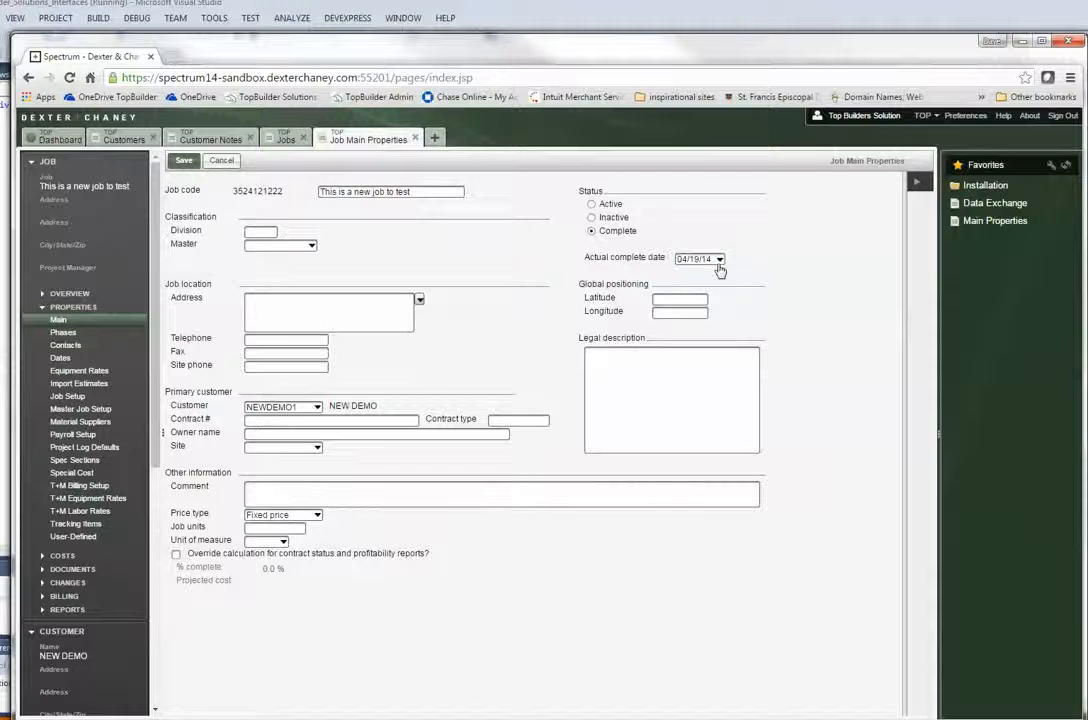
pyautogui.click(719, 262)
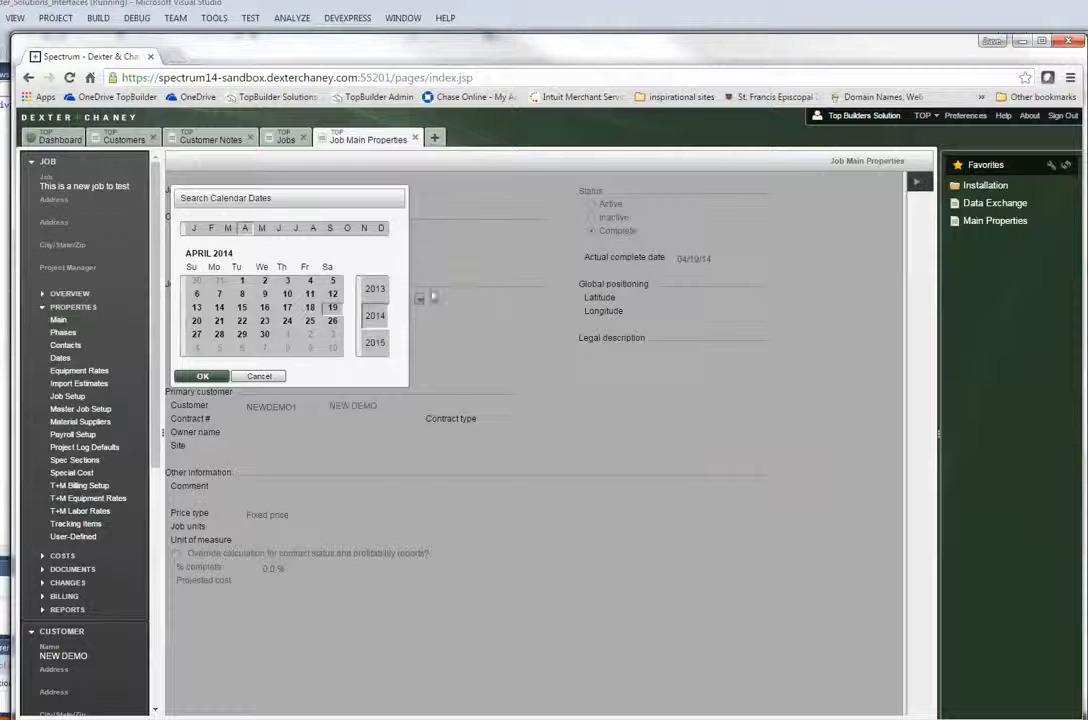
pyautogui.click(373, 344)
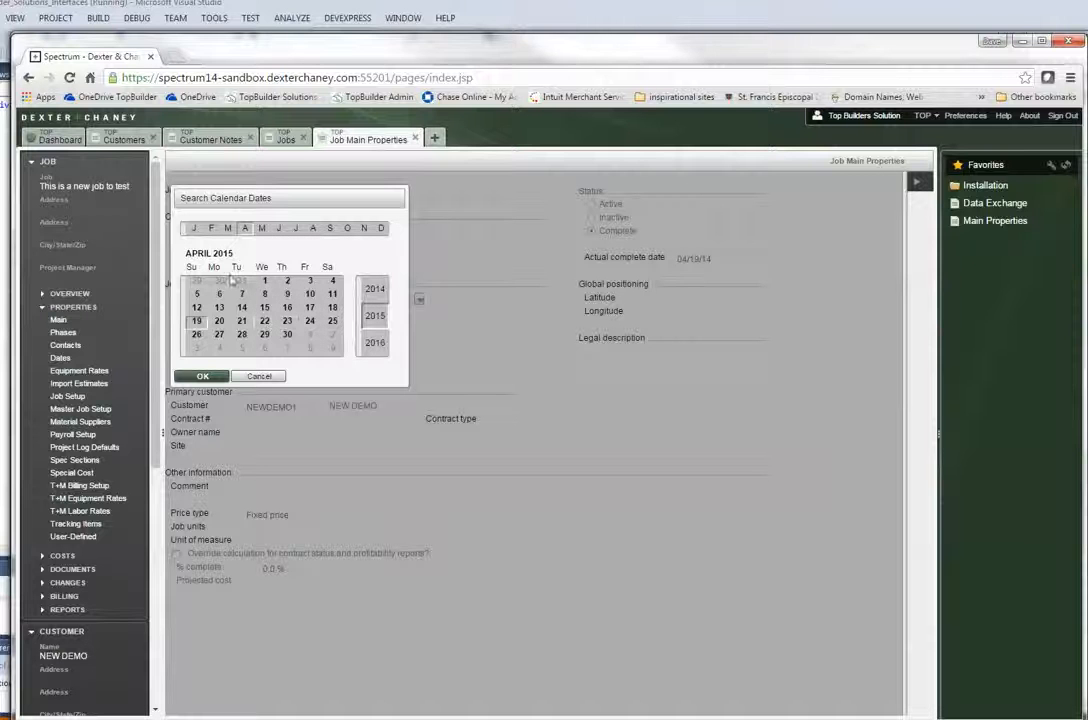
pyautogui.doubleClick(220, 321)
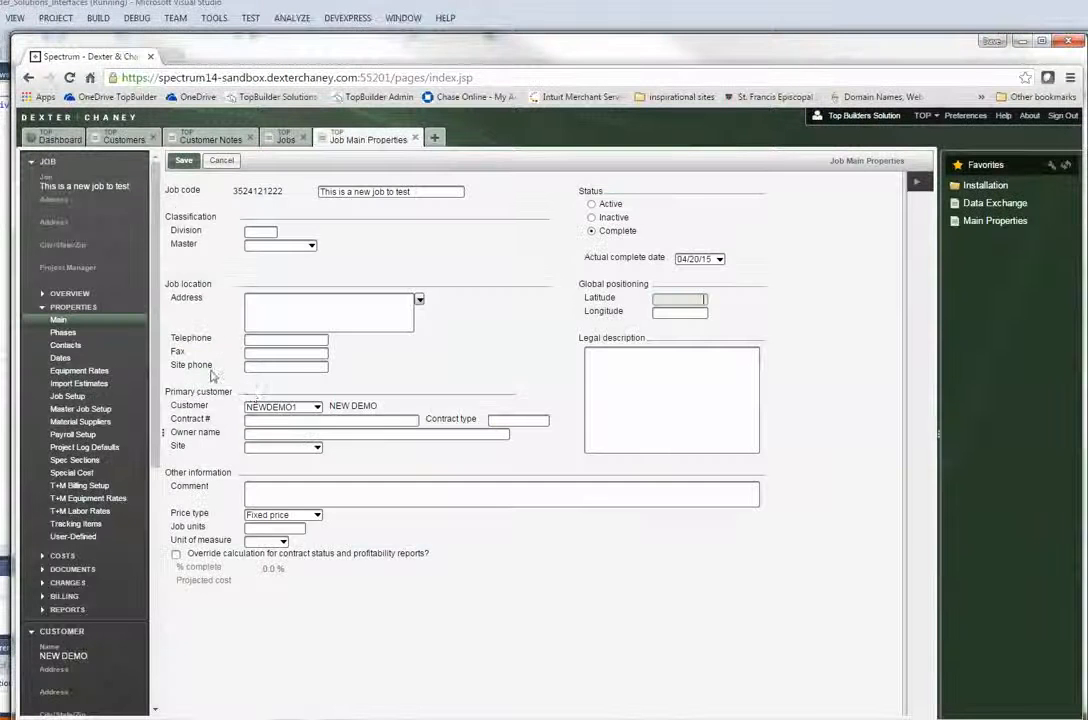
pyautogui.click(184, 162)
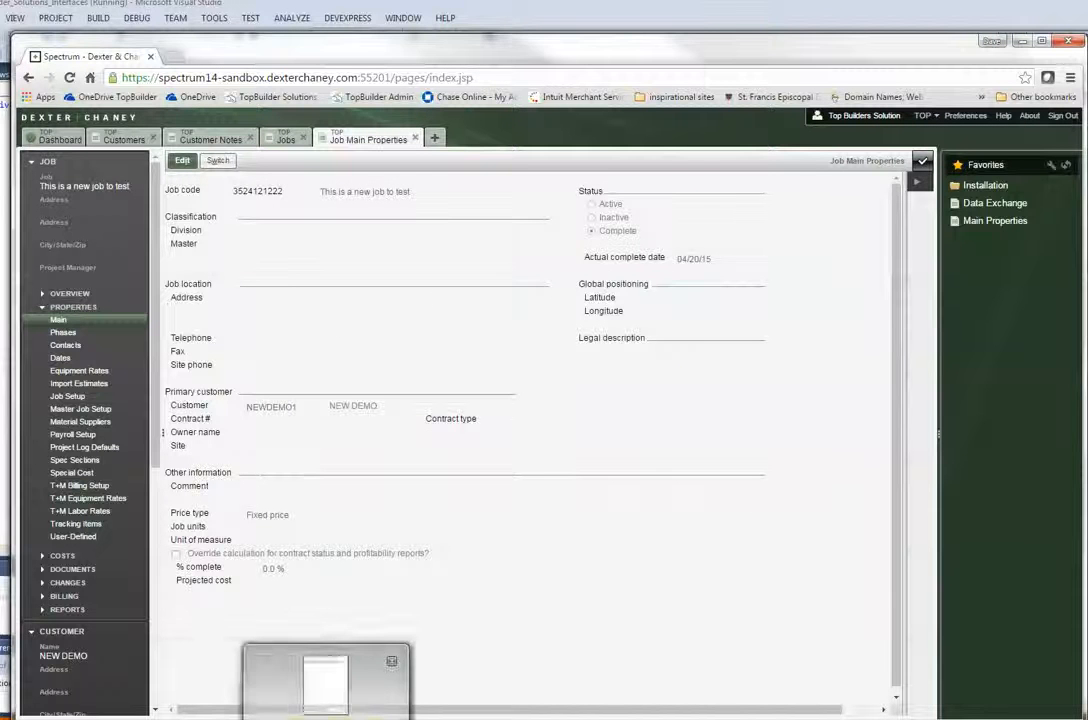
# Rerun Run SDX Webservice Interfaces under Spectrum SDX, then close the Interfaces window.
pyautogui.click(55, 681)
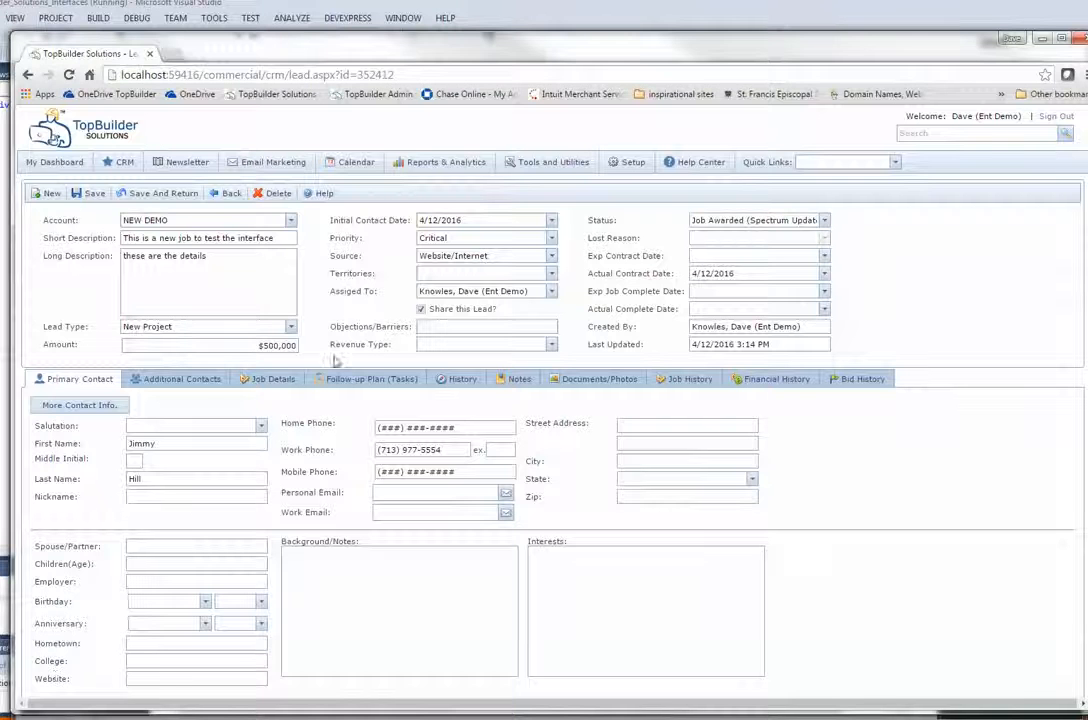
pyautogui.click(68, 75)
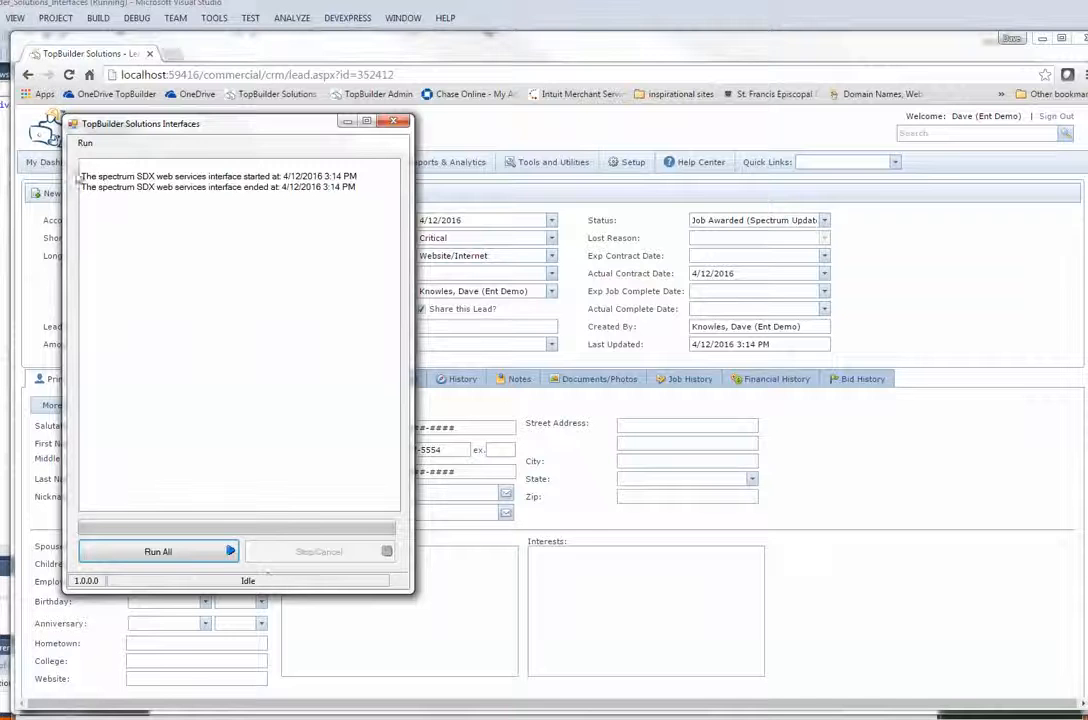
pyautogui.click(85, 143)
pyautogui.moveTo(100, 205)
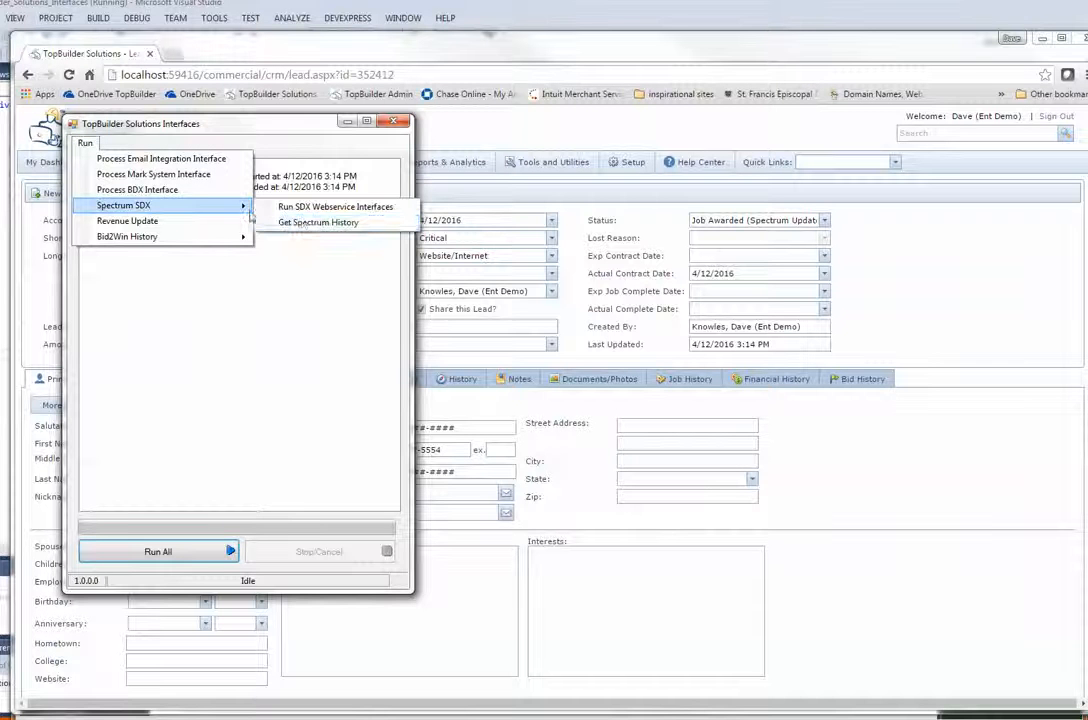
pyautogui.click(325, 207)
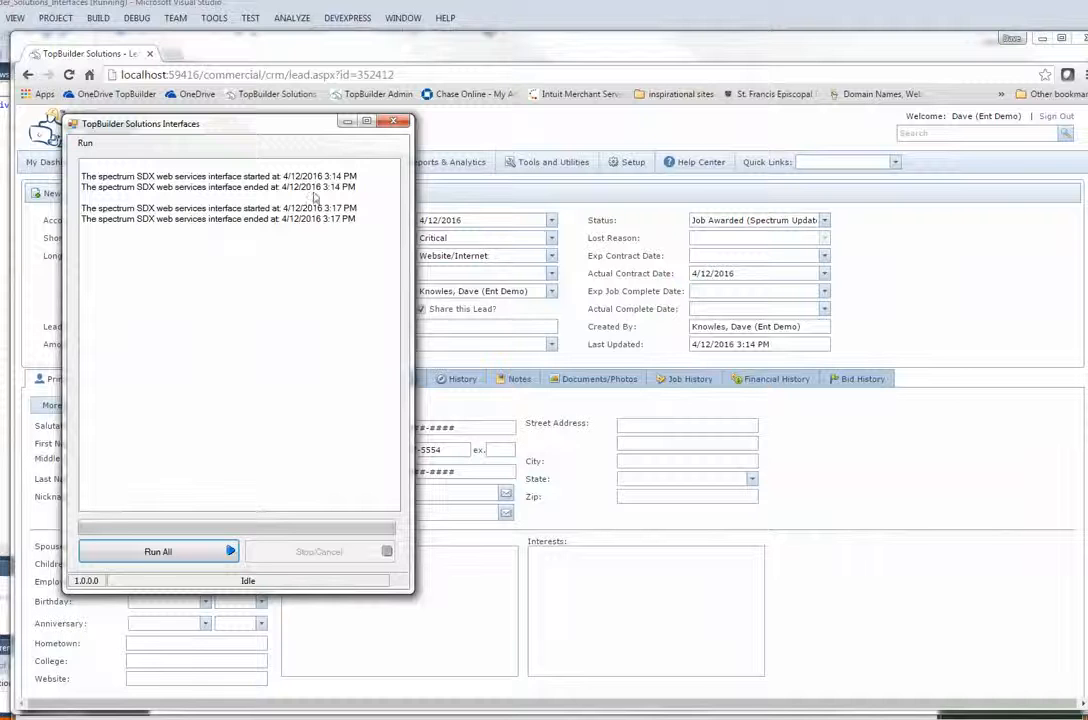
pyautogui.click(393, 123)
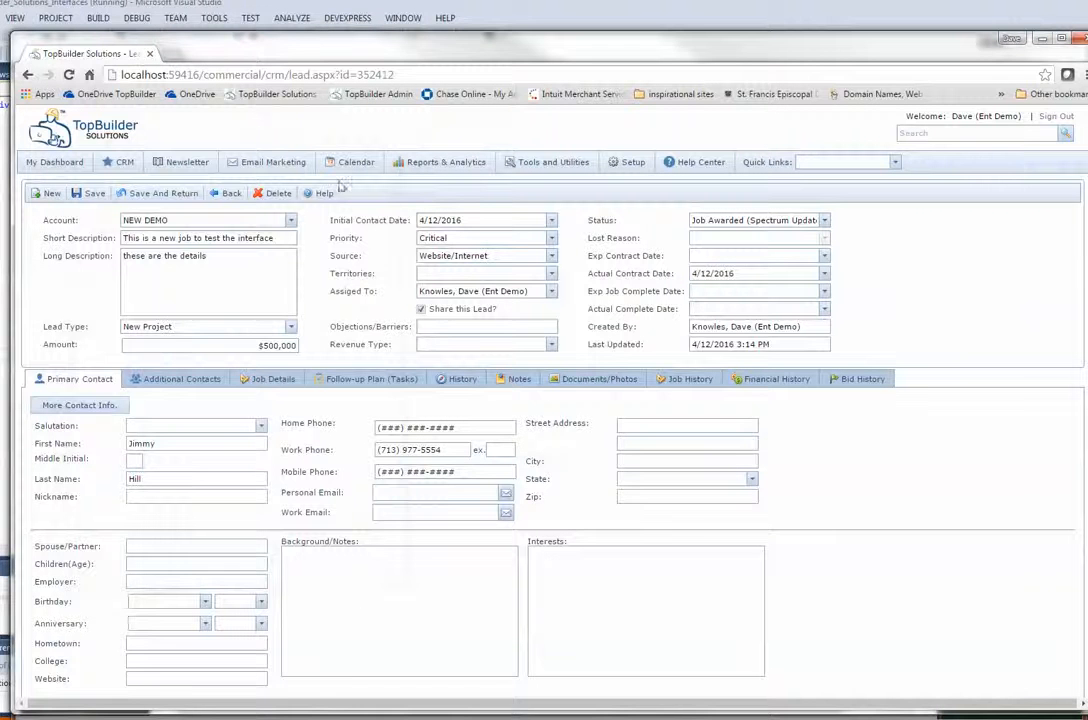
# Reload the NEW DEMO lead, confirm Job Complete and 4/20/2015, then view its Follow-up Plan tasks.
pyautogui.click(68, 76)
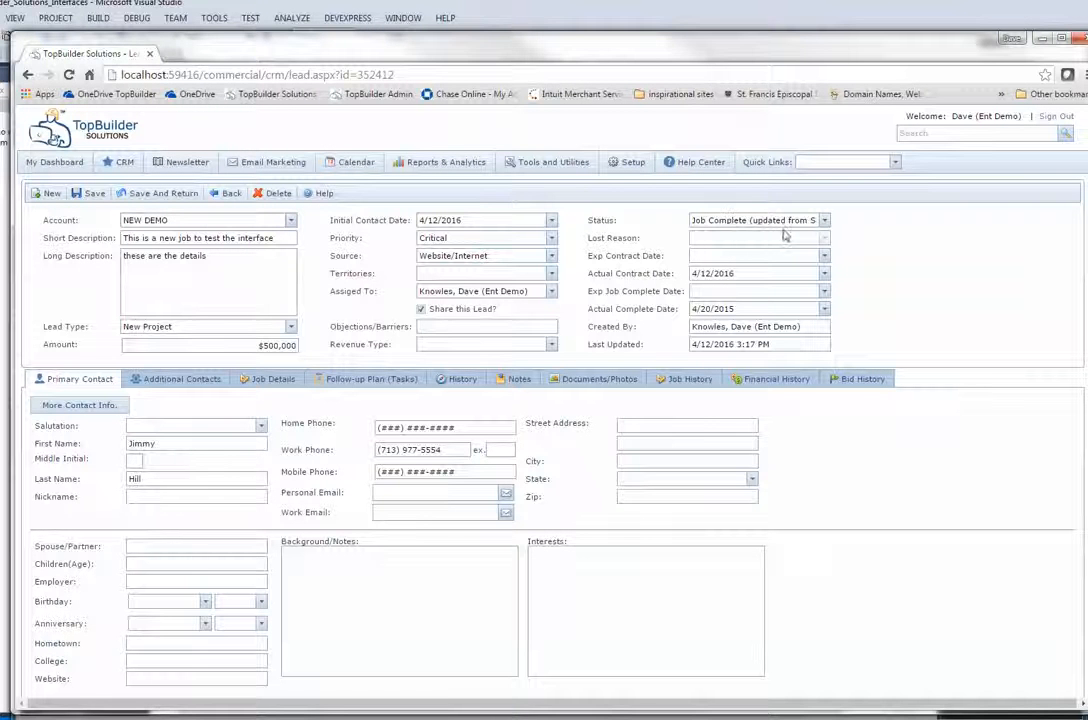
pyautogui.click(826, 222)
pyautogui.click(836, 300)
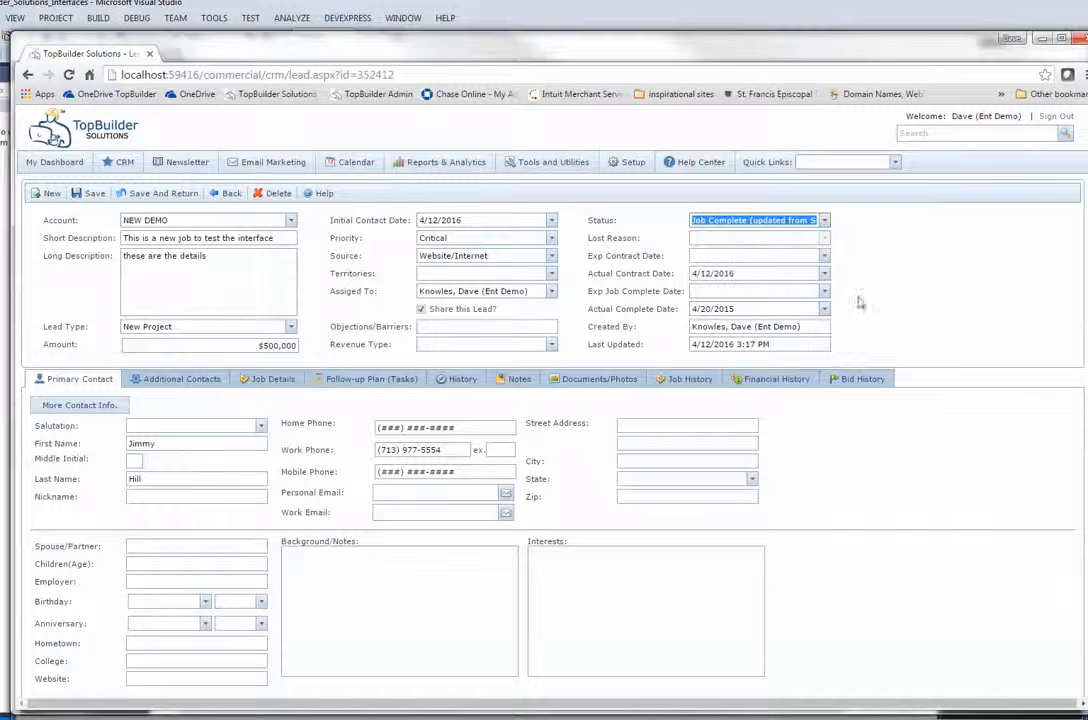
pyautogui.click(741, 310)
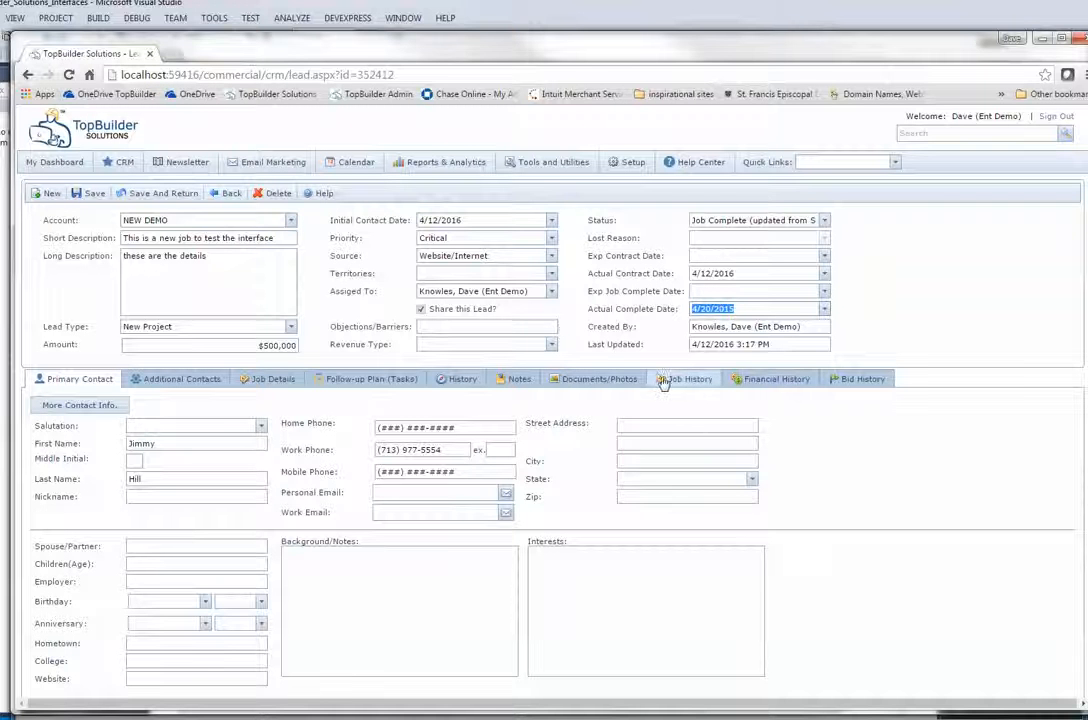
pyautogui.click(377, 384)
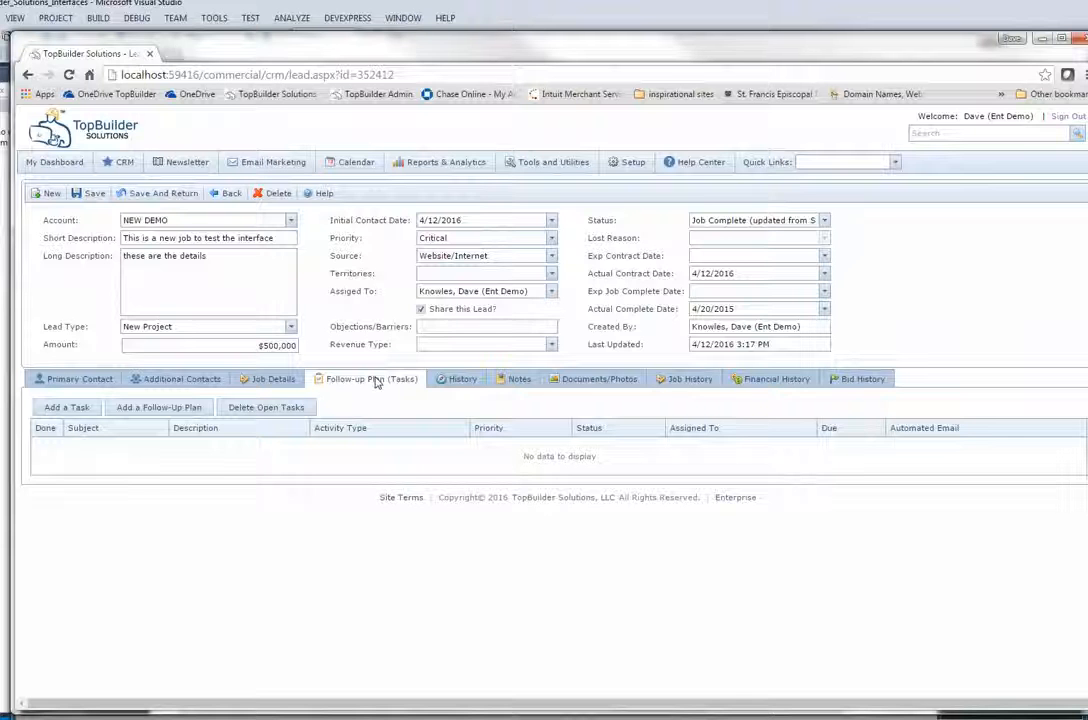